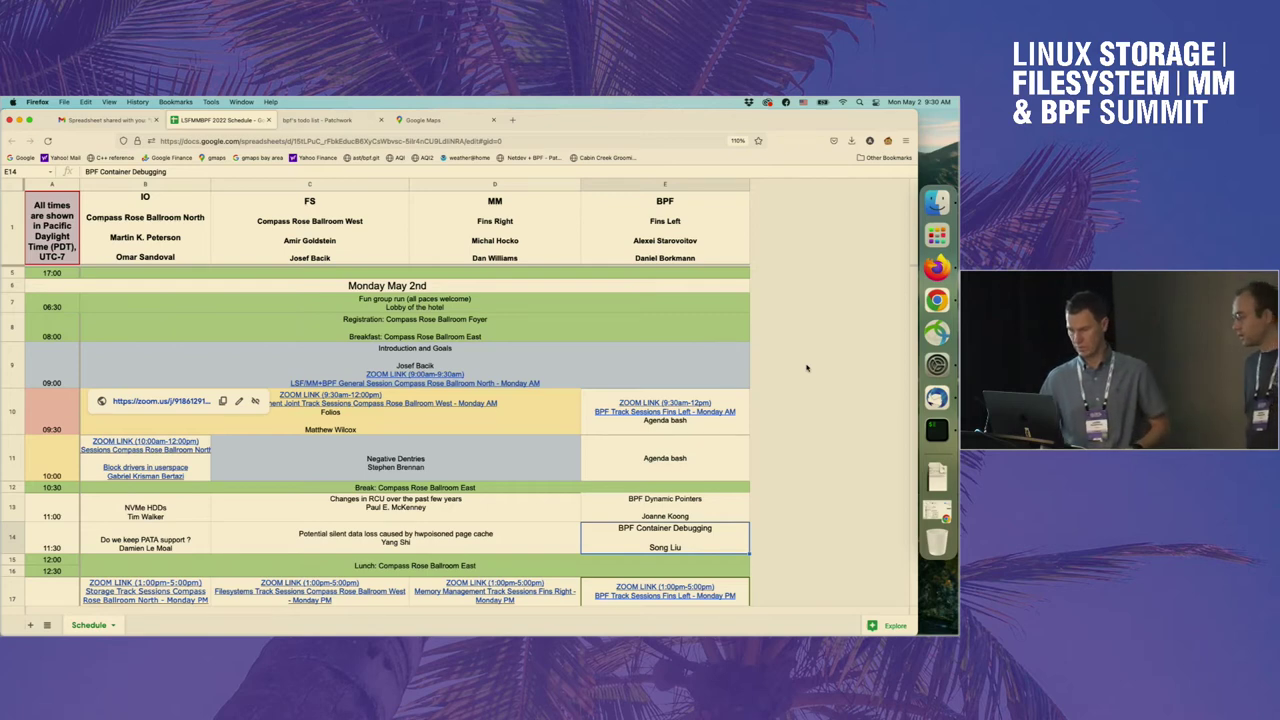
scroll(807, 368, "down", 1)
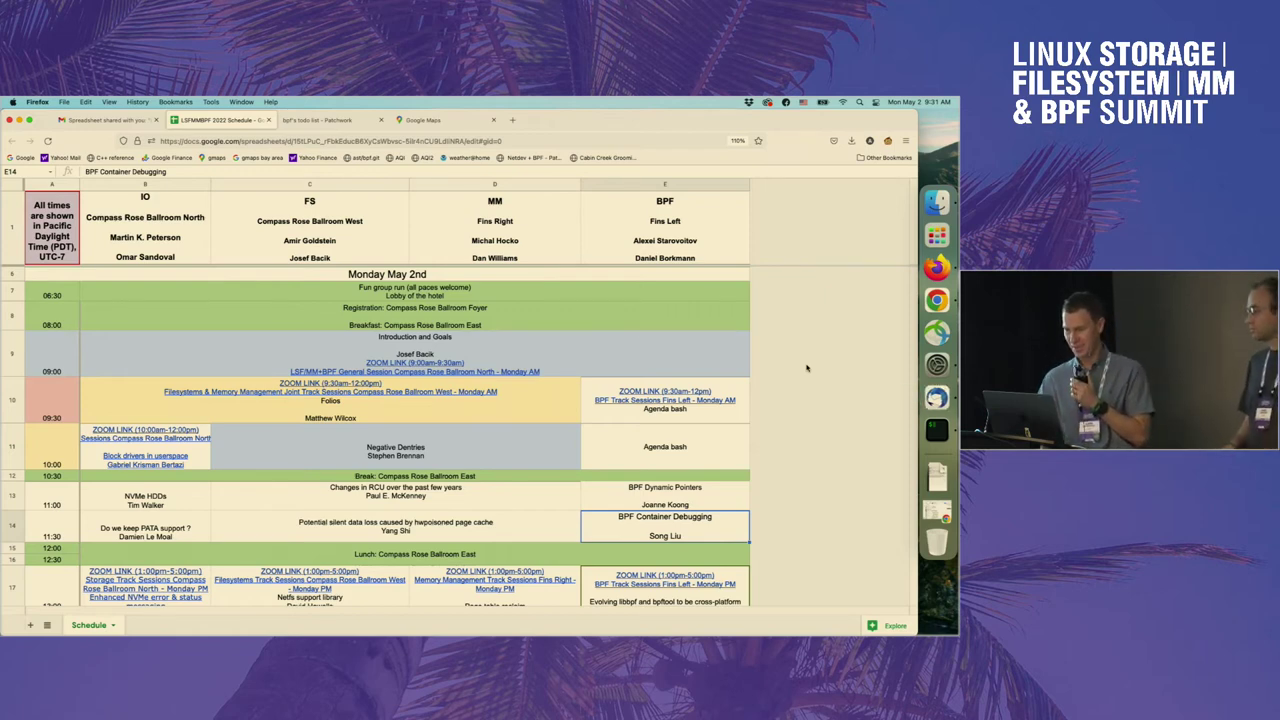
Step: Browse Monday's BPF sessions: meeting link, Agenda bash, Dynamic Pointers, and security patching
left_click(695, 412)
left_click(690, 460)
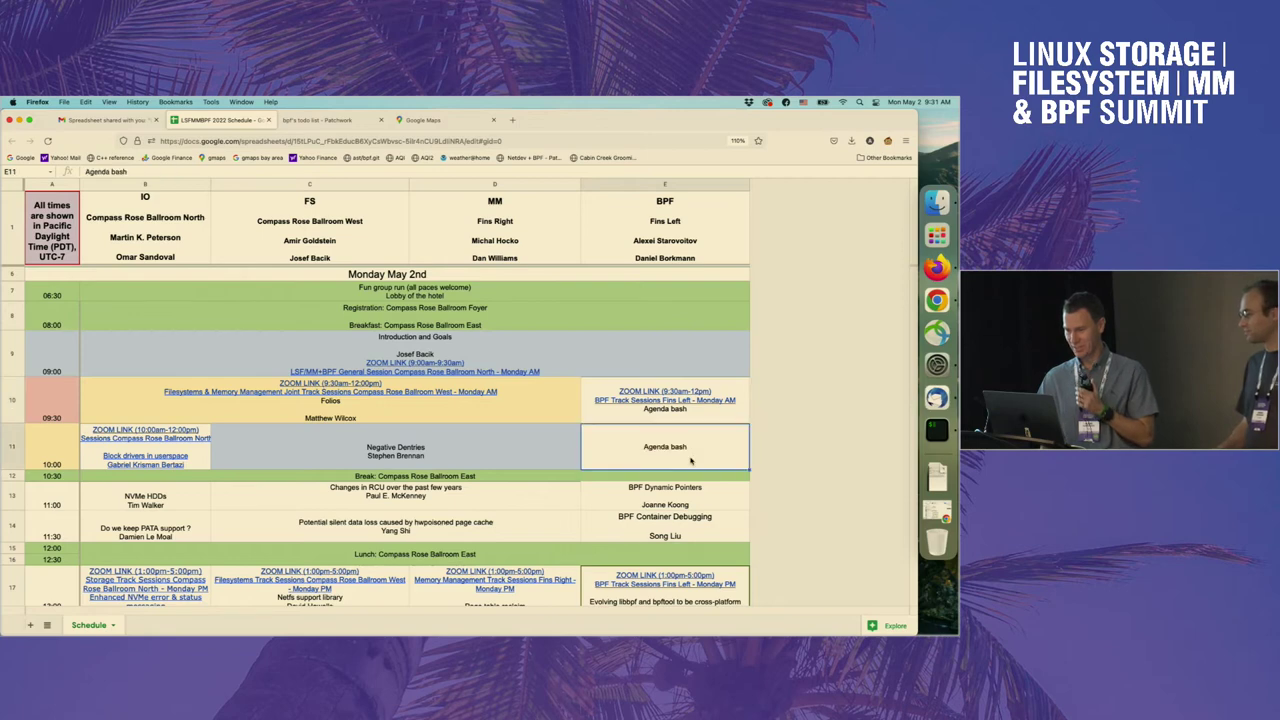
scroll(692, 450, "down", 1)
scroll(700, 437, "down", 1)
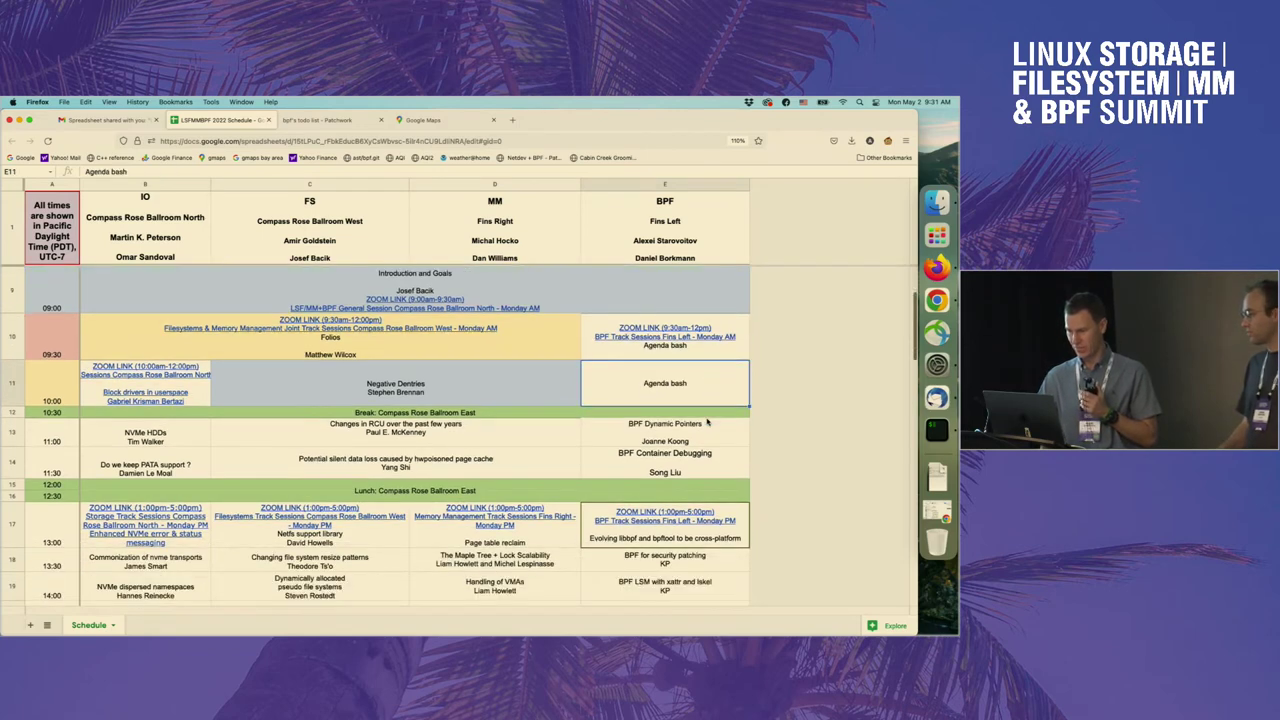
scroll(707, 423, "down", 1)
left_click(704, 394)
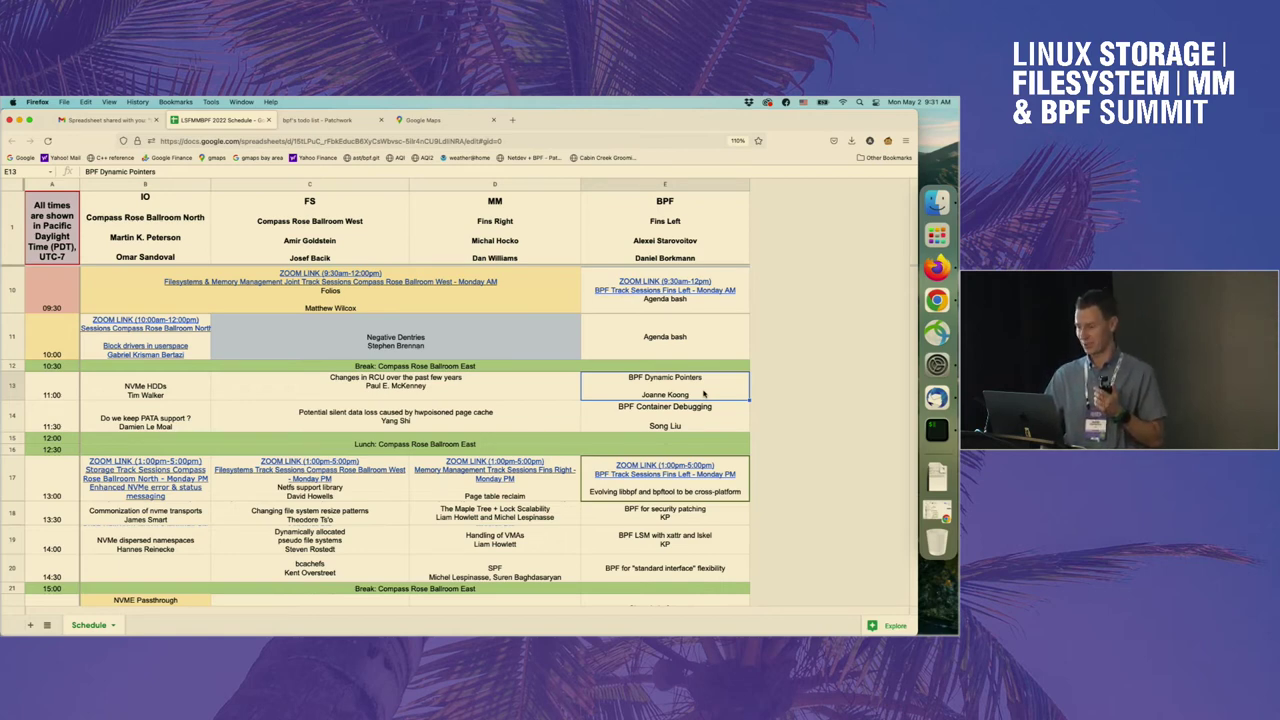
scroll(687, 420, "down", 1)
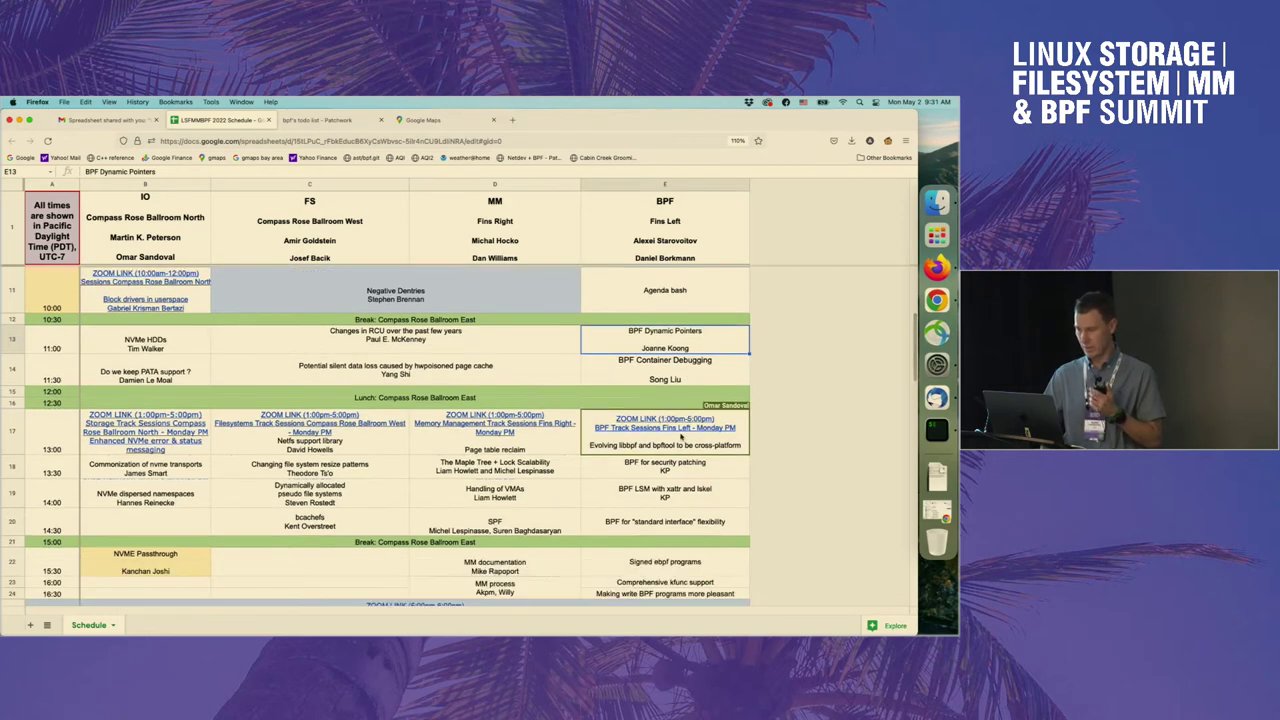
left_click(697, 477)
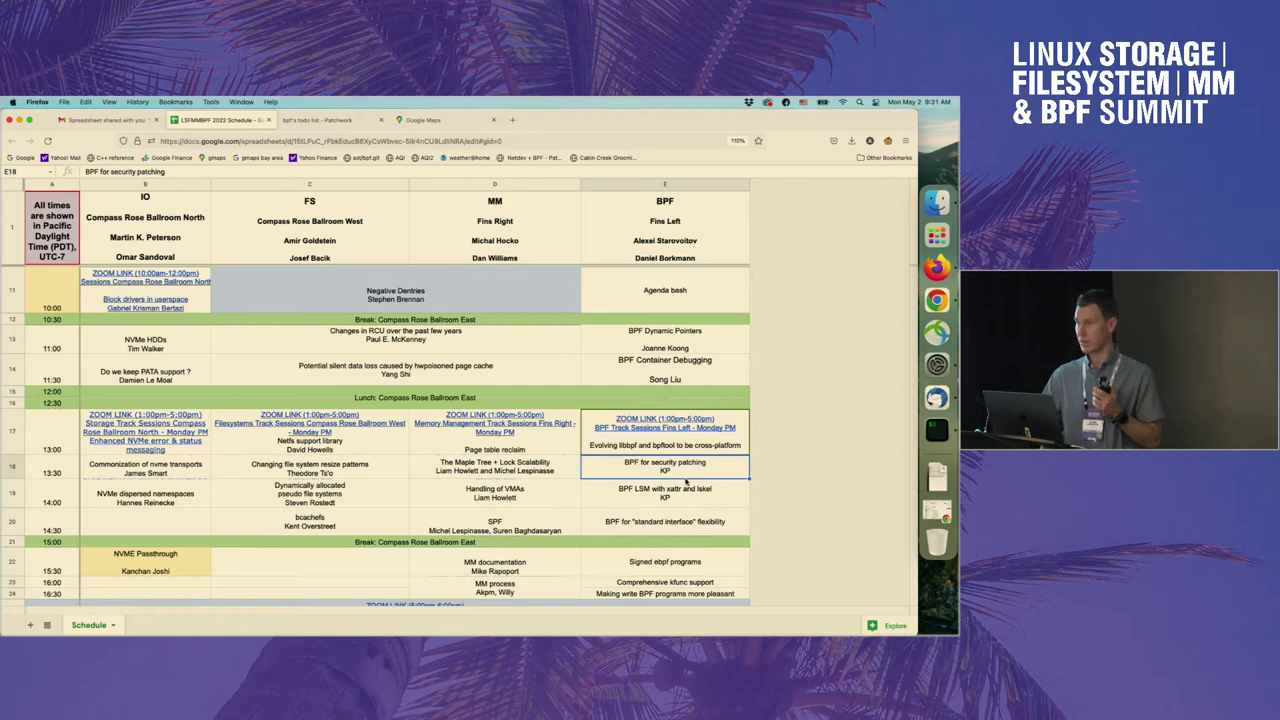
scroll(693, 479, "down", 1)
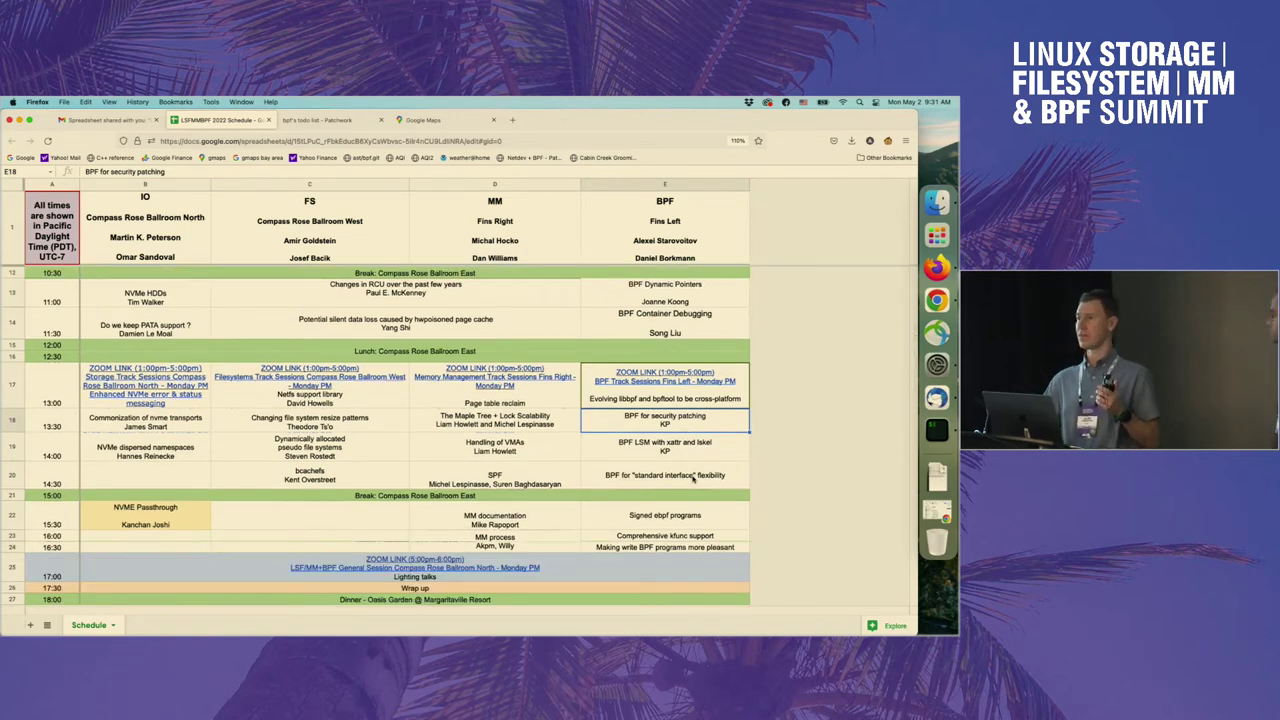
Step: Read the standard interface flexibility, Signed ebpf programs, and Making write BPF programs more pleasant sessions
left_click(690, 484)
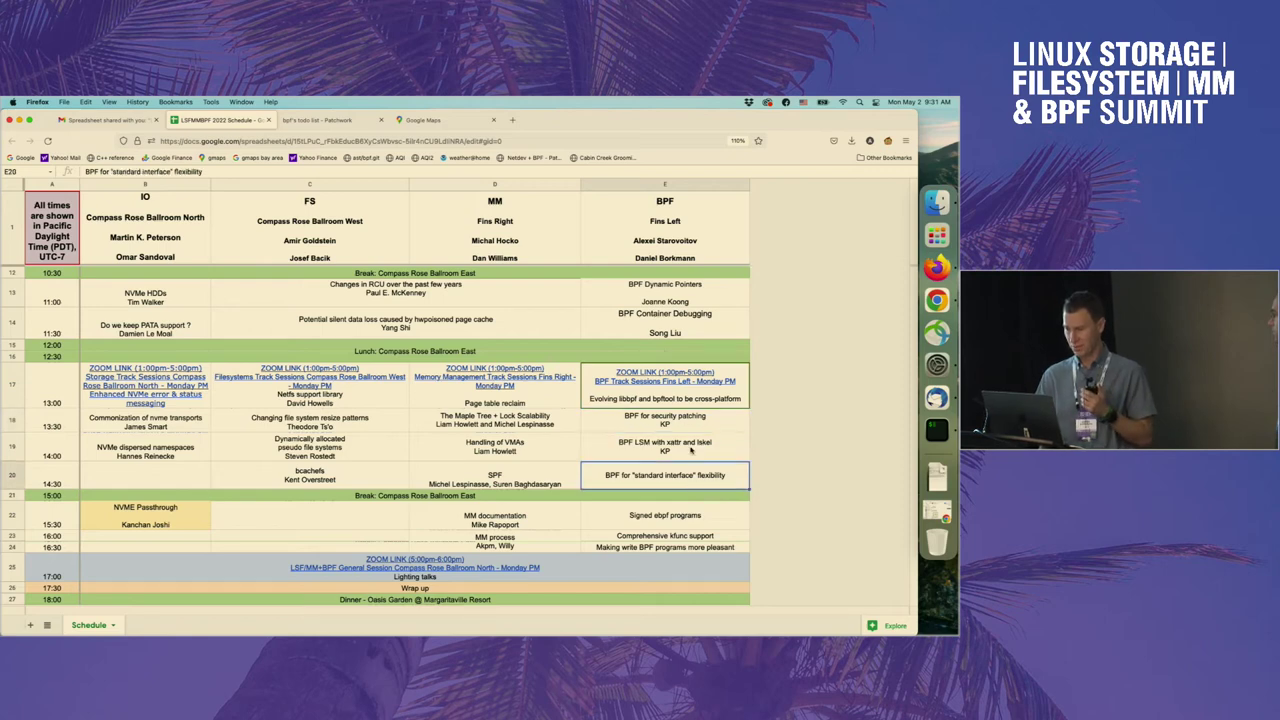
left_click(679, 519)
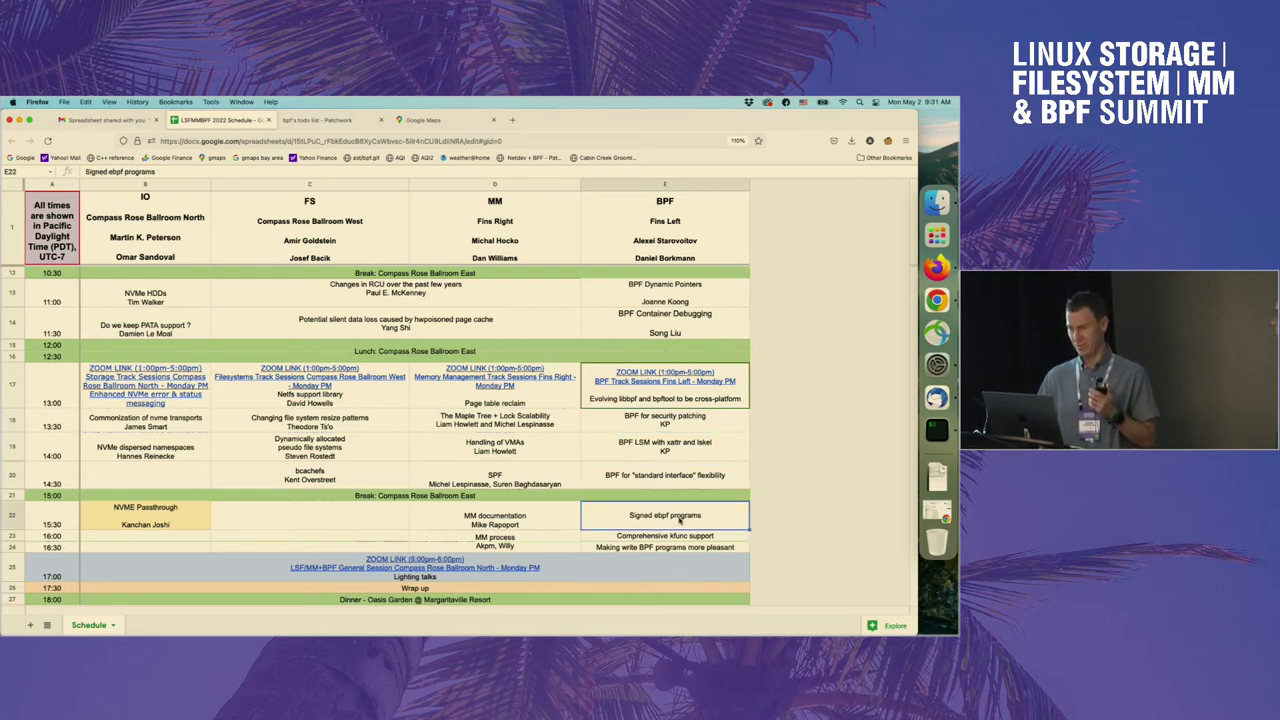
scroll(679, 520, "down", 1)
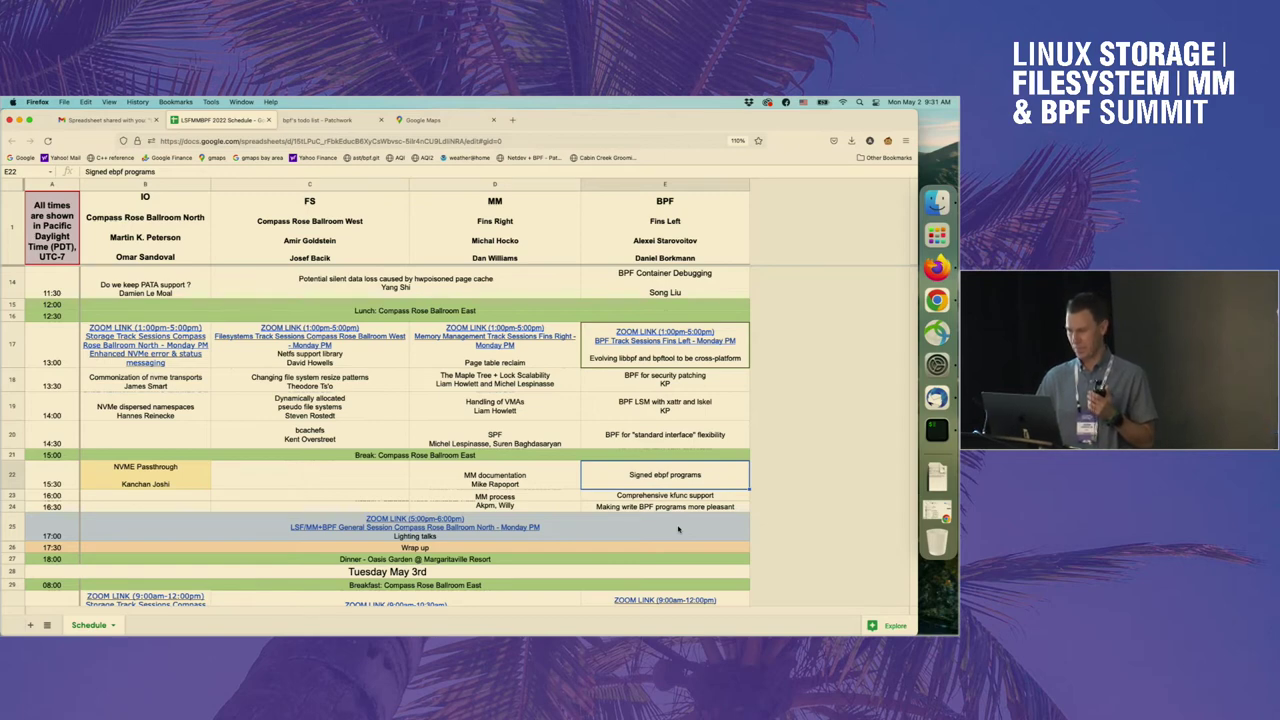
left_click(689, 447)
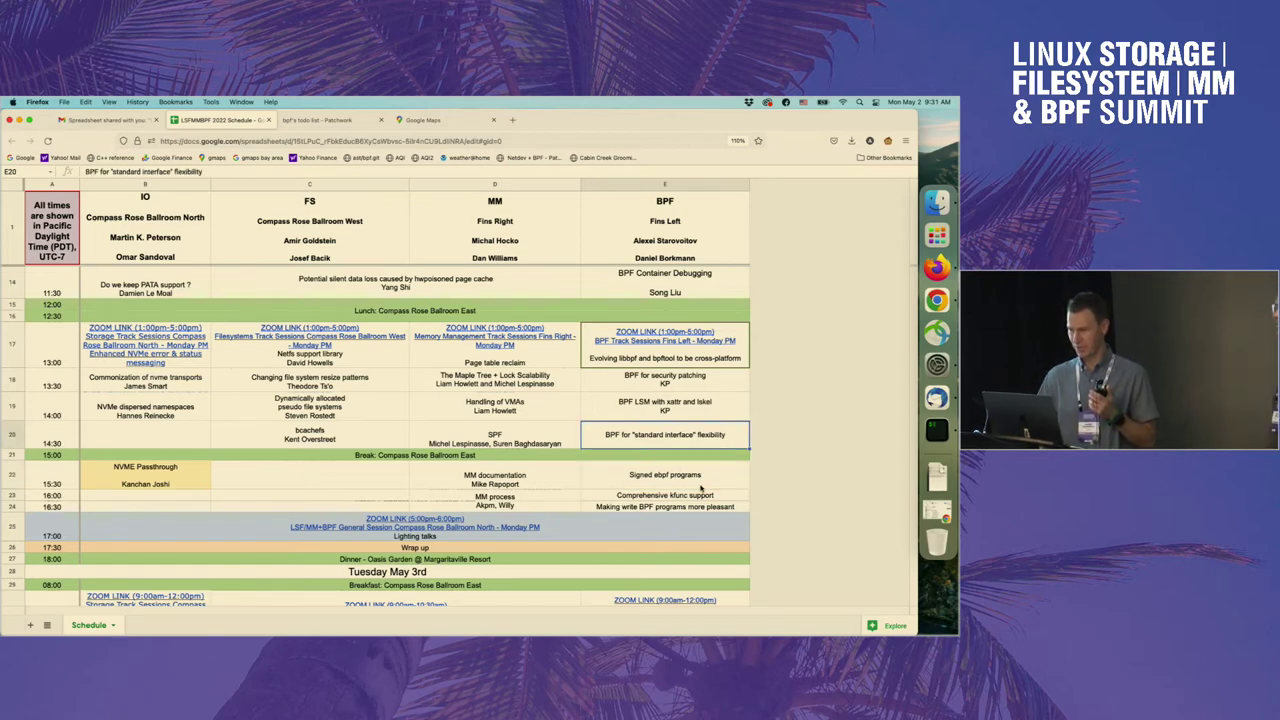
left_click(701, 486)
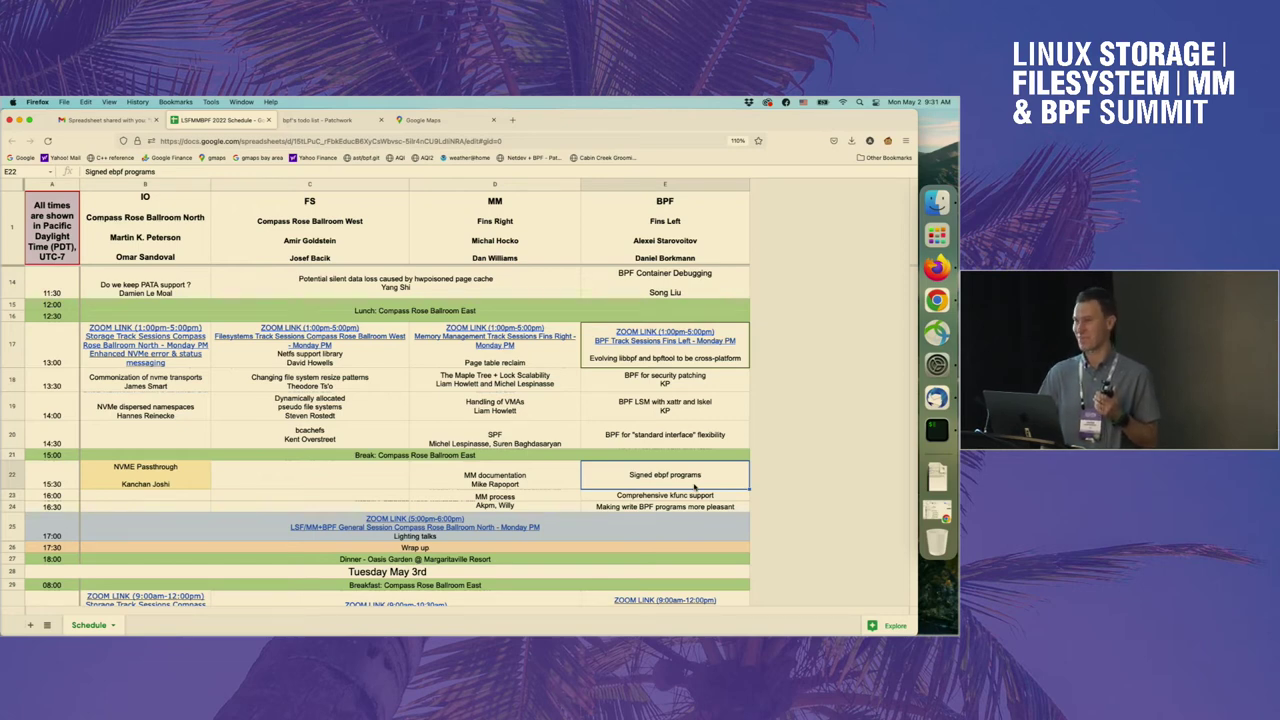
scroll(695, 486, "down", 1)
left_click(685, 477)
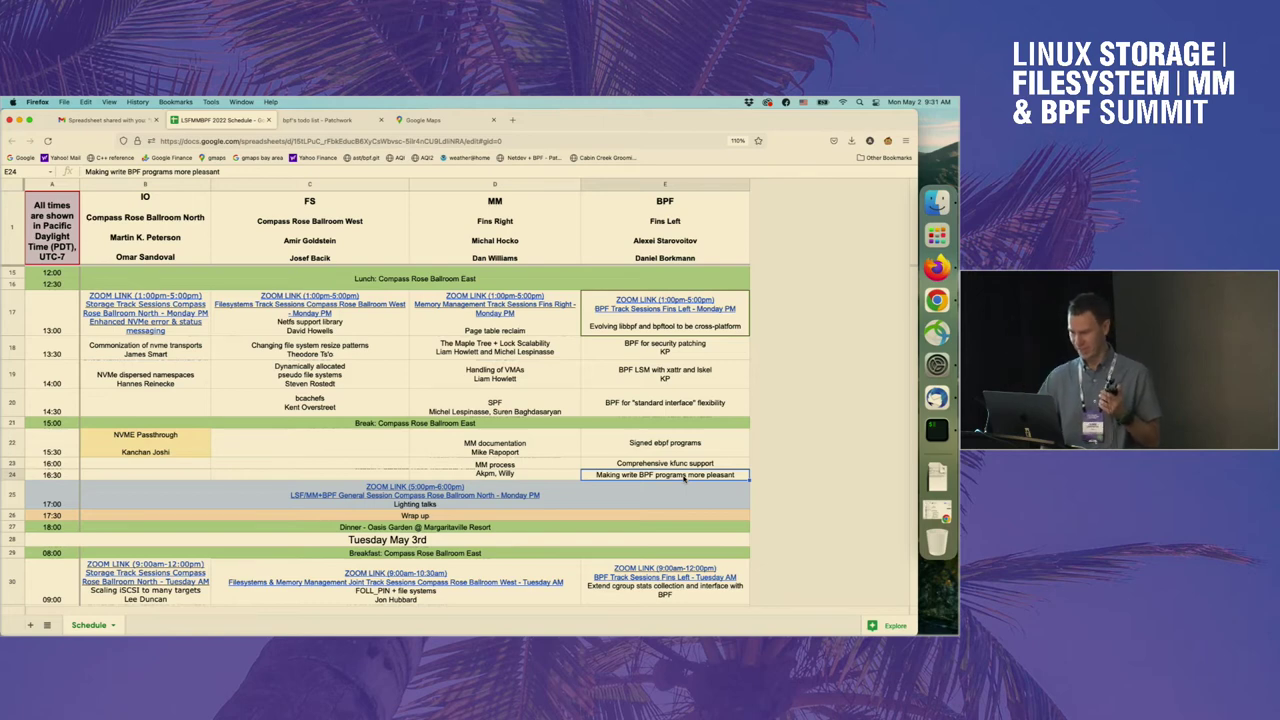
scroll(685, 479, "down", 1)
scroll(684, 479, "down", 3)
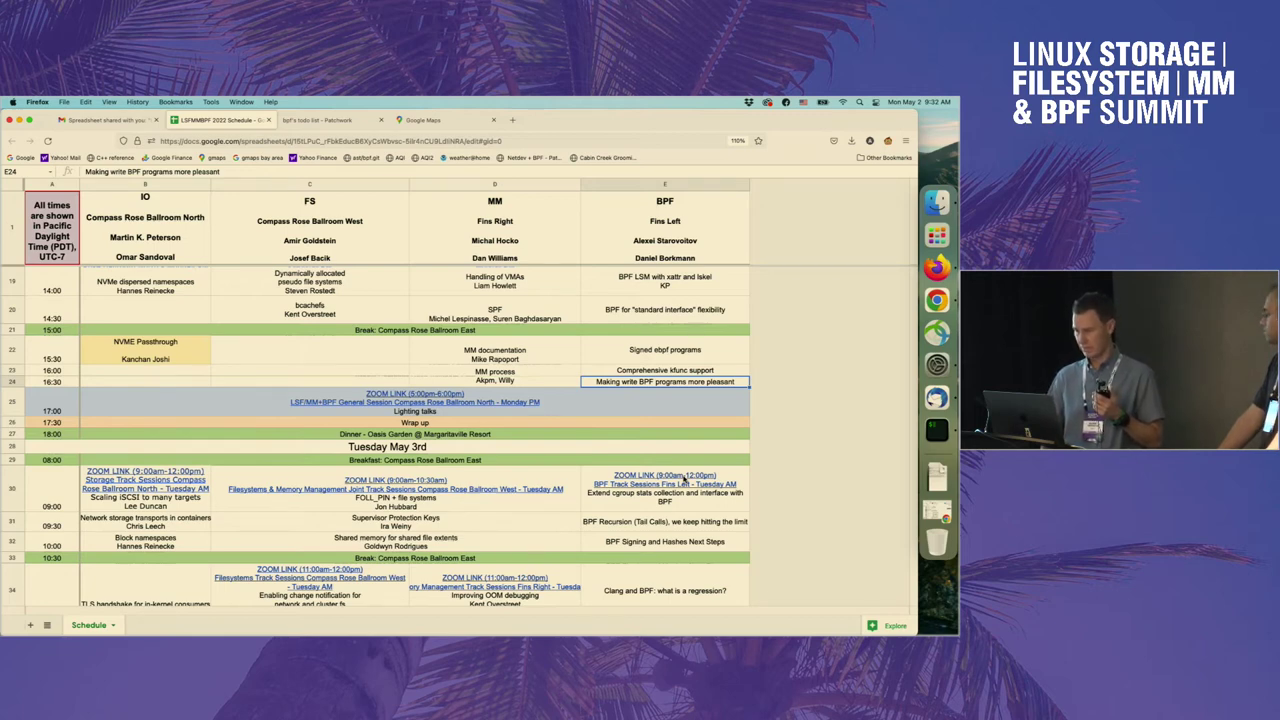
scroll(684, 480, "down", 2)
scroll(684, 480, "down", 2)
scroll(684, 480, "down", 2)
scroll(684, 480, "down", 2)
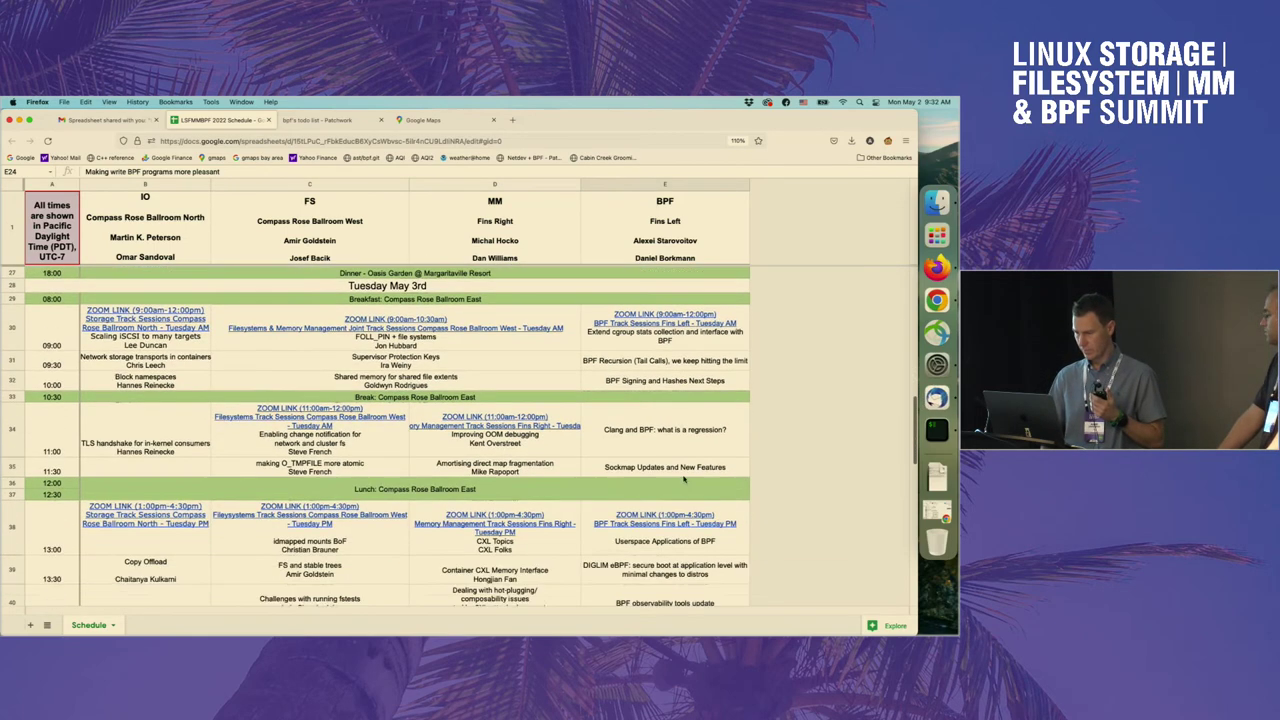
scroll(684, 480, "down", 2)
scroll(684, 480, "down", 2)
scroll(684, 480, "down", 2)
scroll(684, 480, "down", 2)
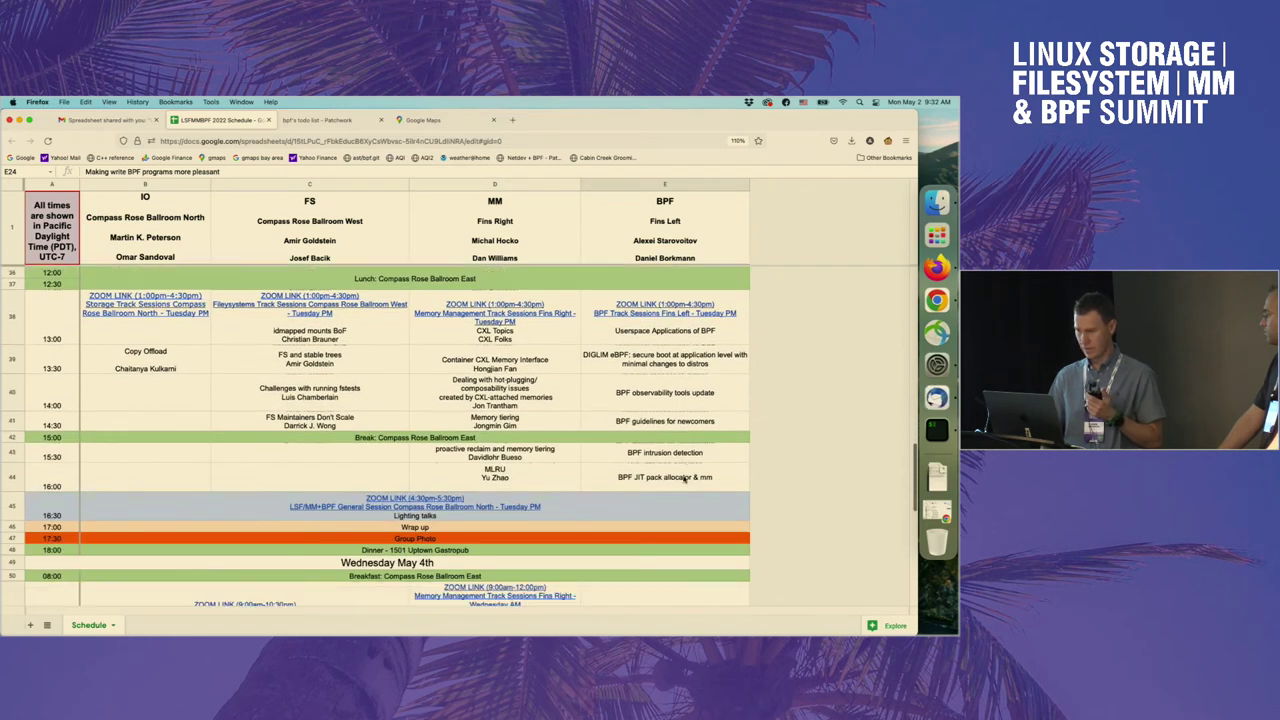
scroll(684, 480, "down", 2)
scroll(684, 480, "down", 2)
scroll(684, 480, "down", 2)
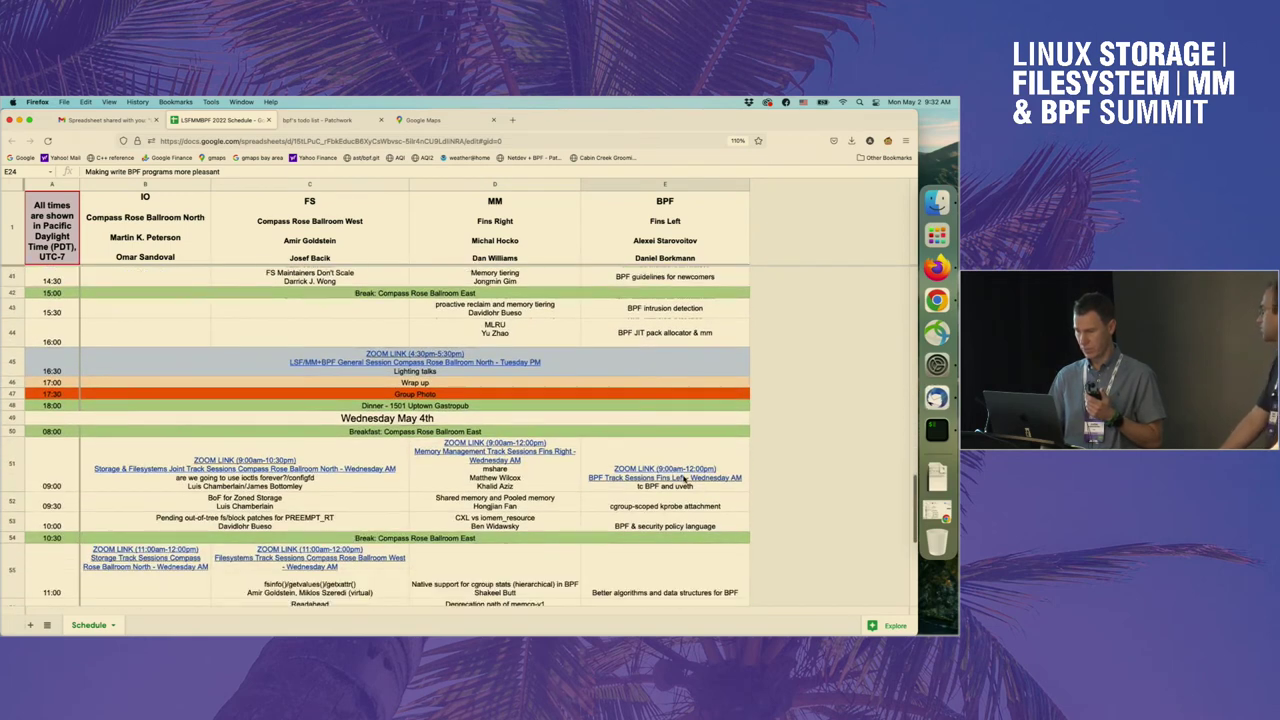
scroll(684, 480, "down", 1)
scroll(666, 533, "down", 1)
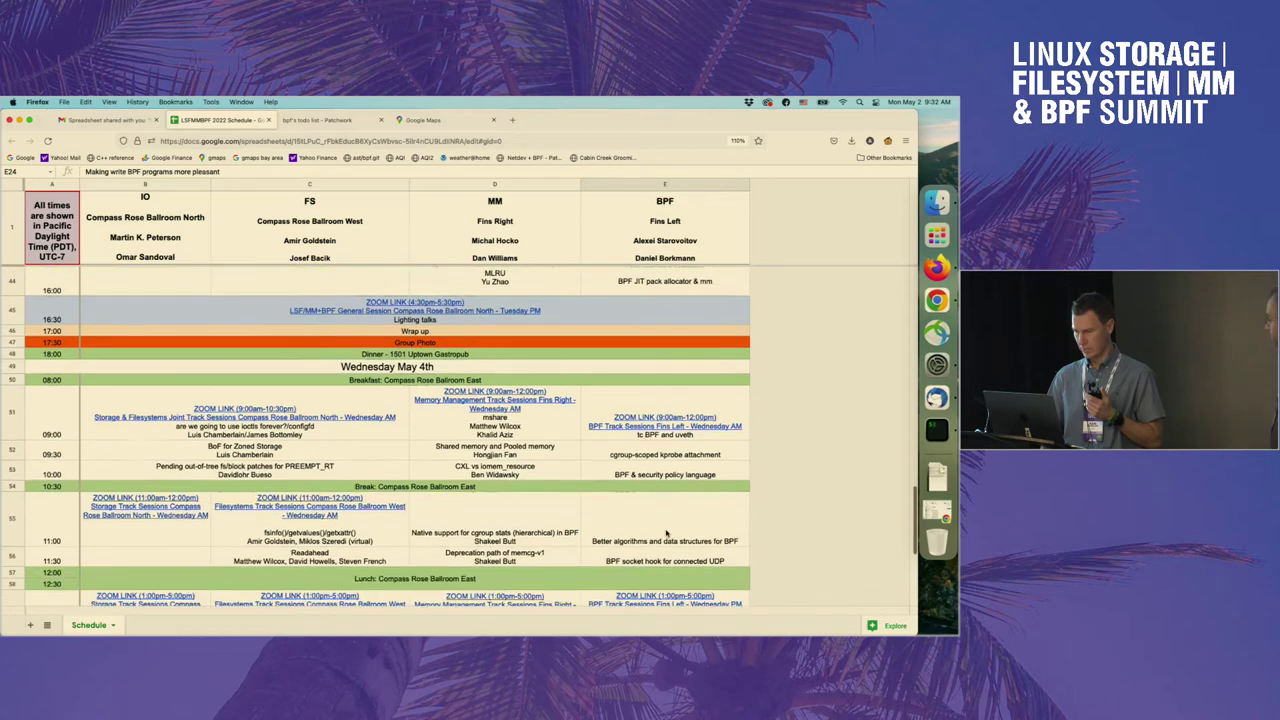
scroll(666, 533, "down", 2)
scroll(666, 533, "down", 2)
scroll(666, 533, "down", 2)
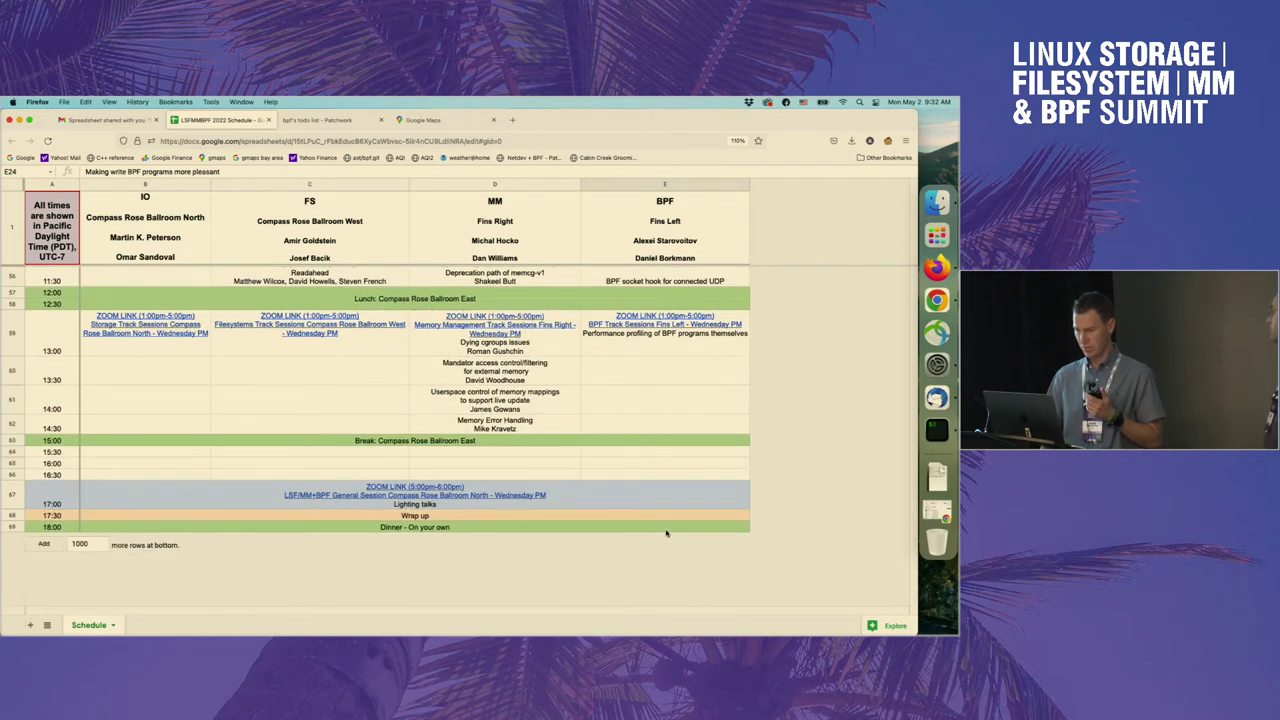
scroll(666, 533, "up", 2)
scroll(666, 533, "up", 2)
scroll(666, 533, "up", 1)
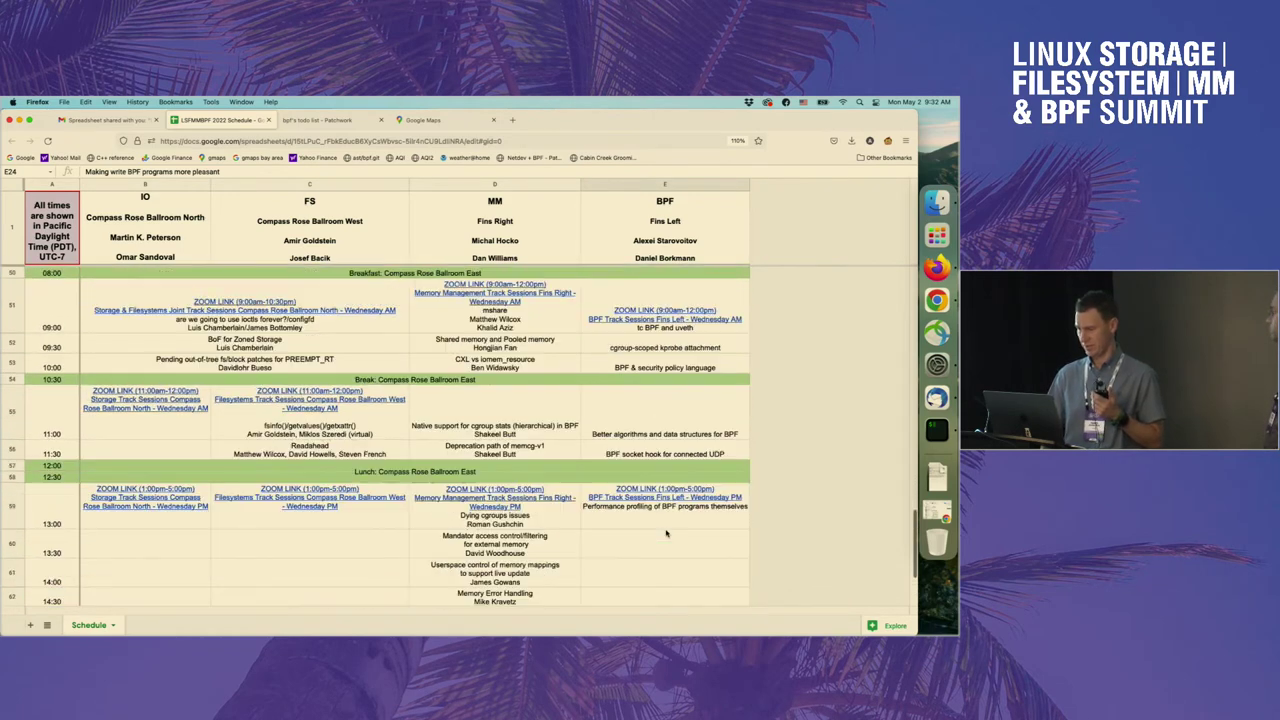
mouse_move(665, 320)
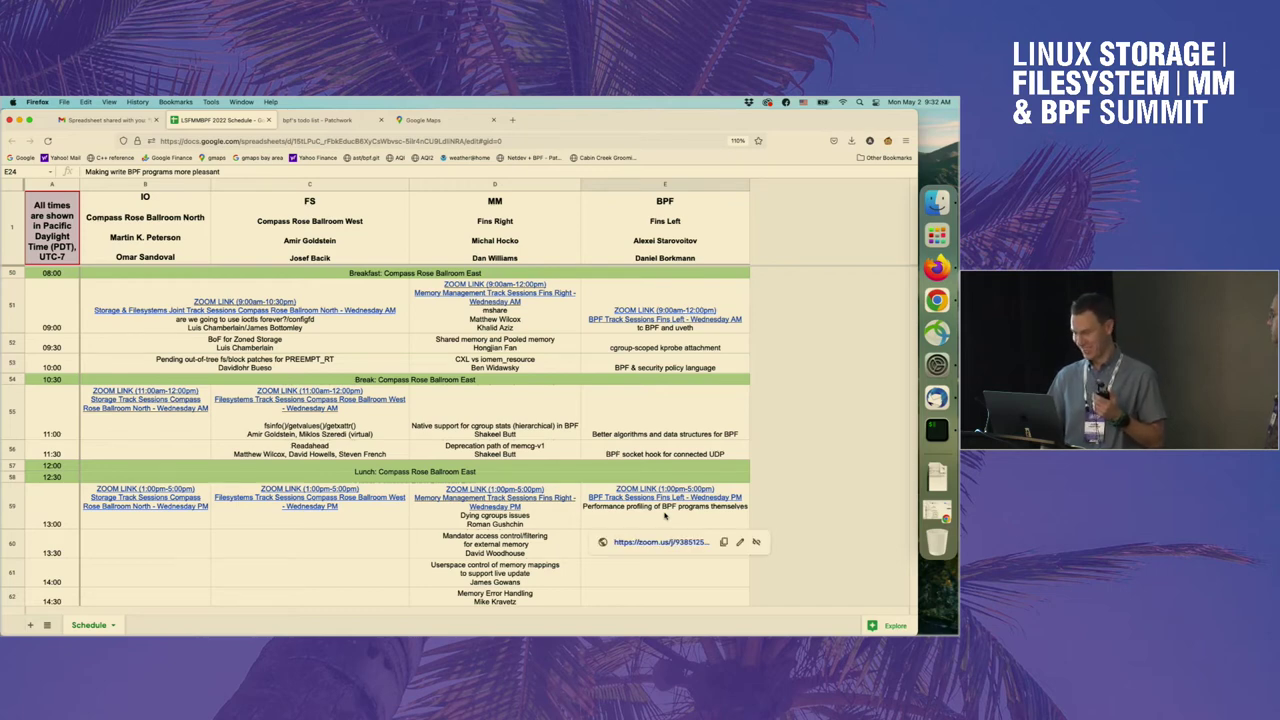
scroll(665, 515, "up", 2)
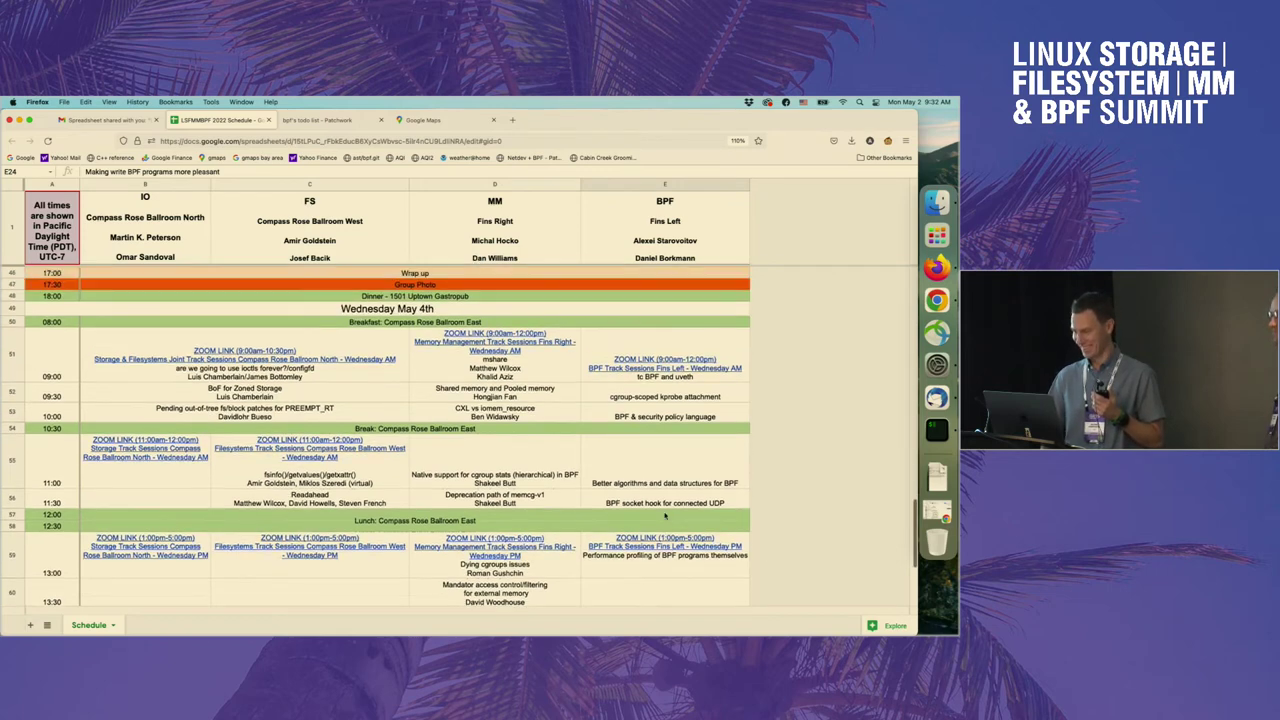
scroll(665, 515, "up", 2)
scroll(665, 515, "up", 2)
scroll(665, 516, "up", 2)
scroll(665, 515, "up", 3)
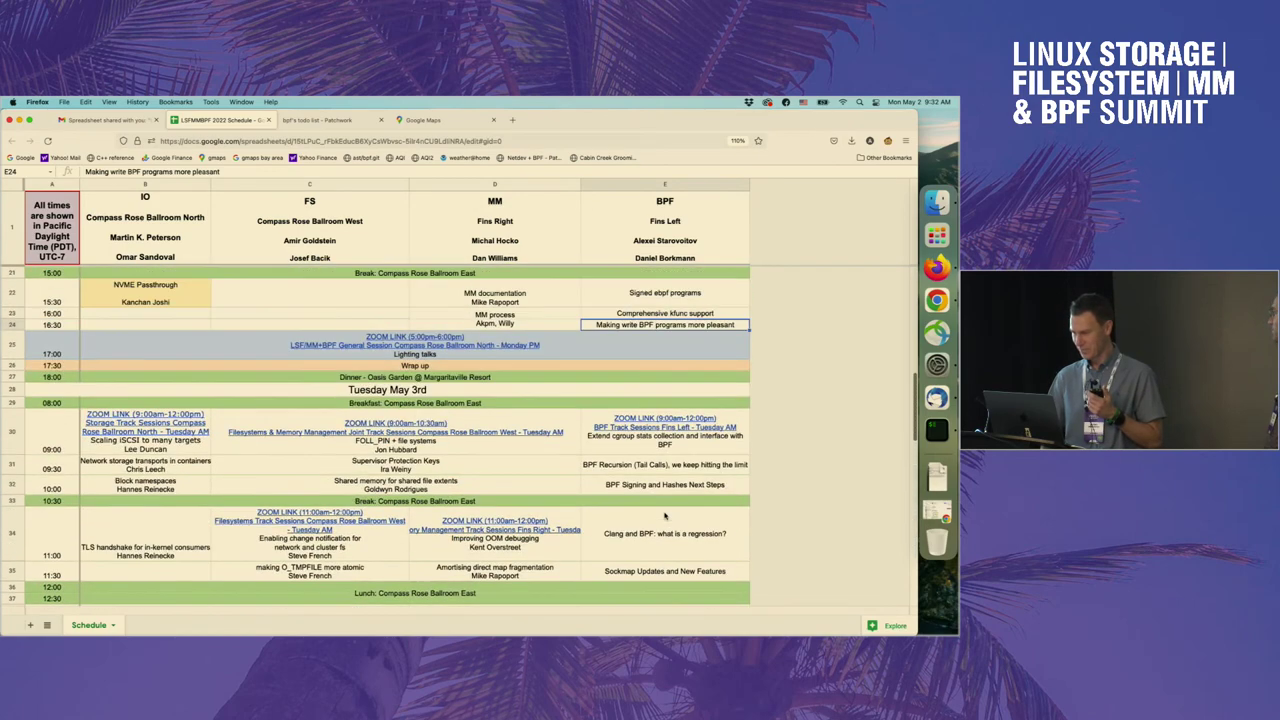
scroll(665, 515, "up", 3)
scroll(665, 515, "up", 2)
scroll(665, 515, "up", 2)
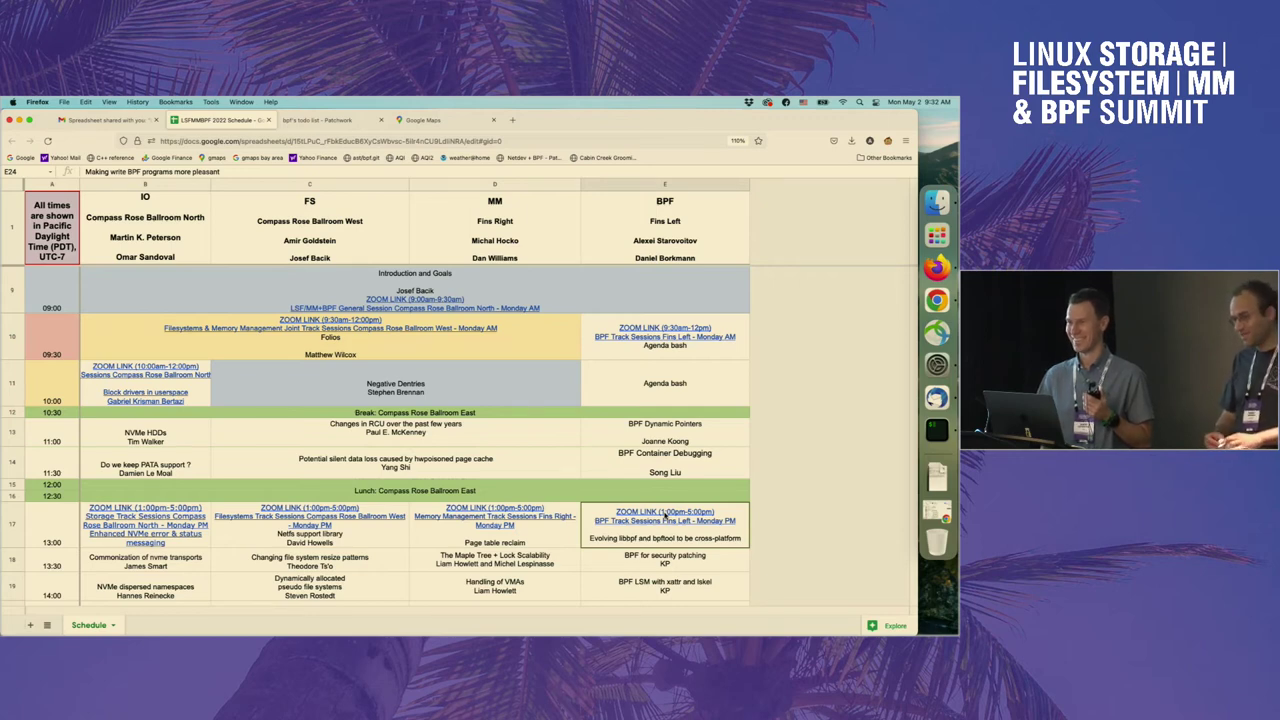
scroll(663, 512, "down", 1)
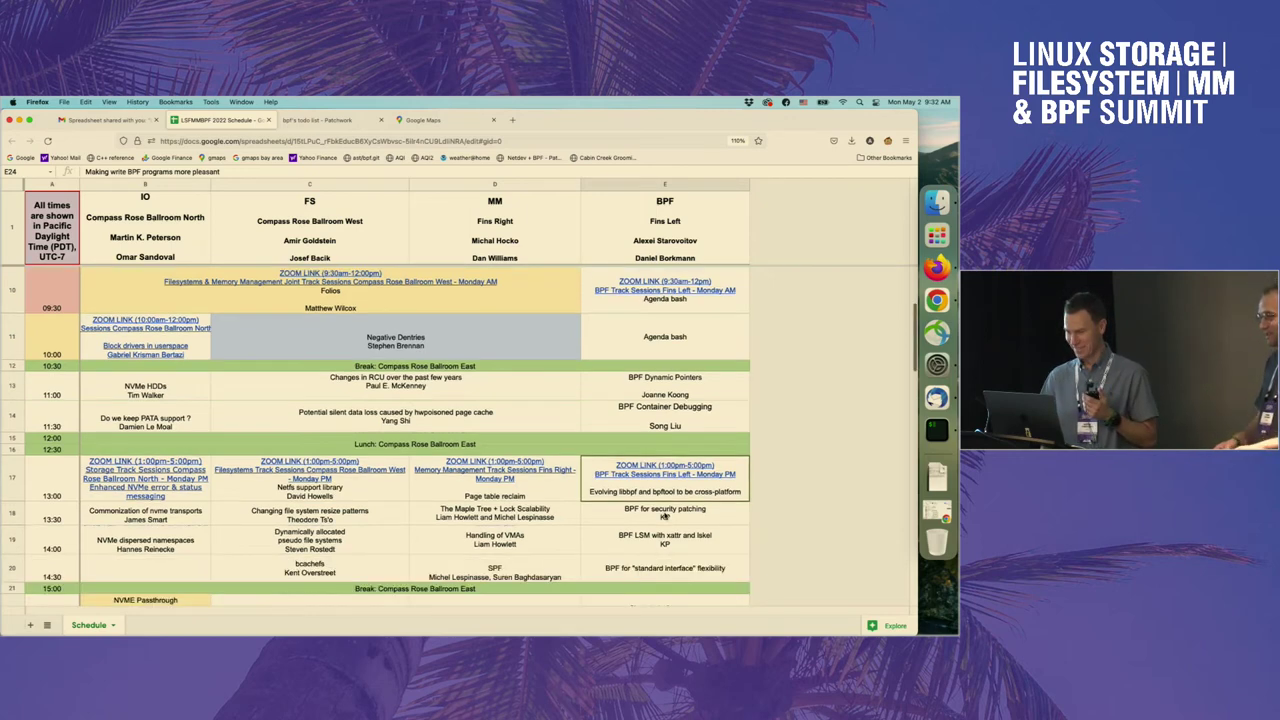
scroll(663, 516, "down", 1)
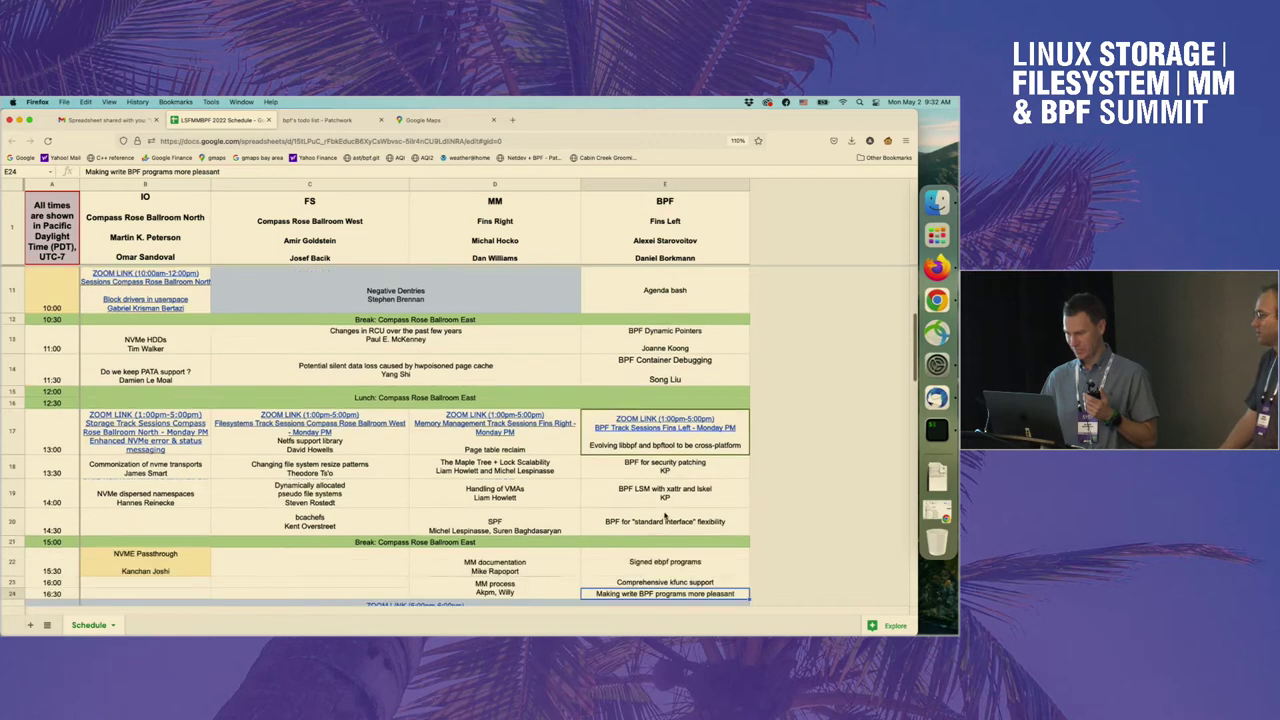
scroll(673, 527, "down", 1)
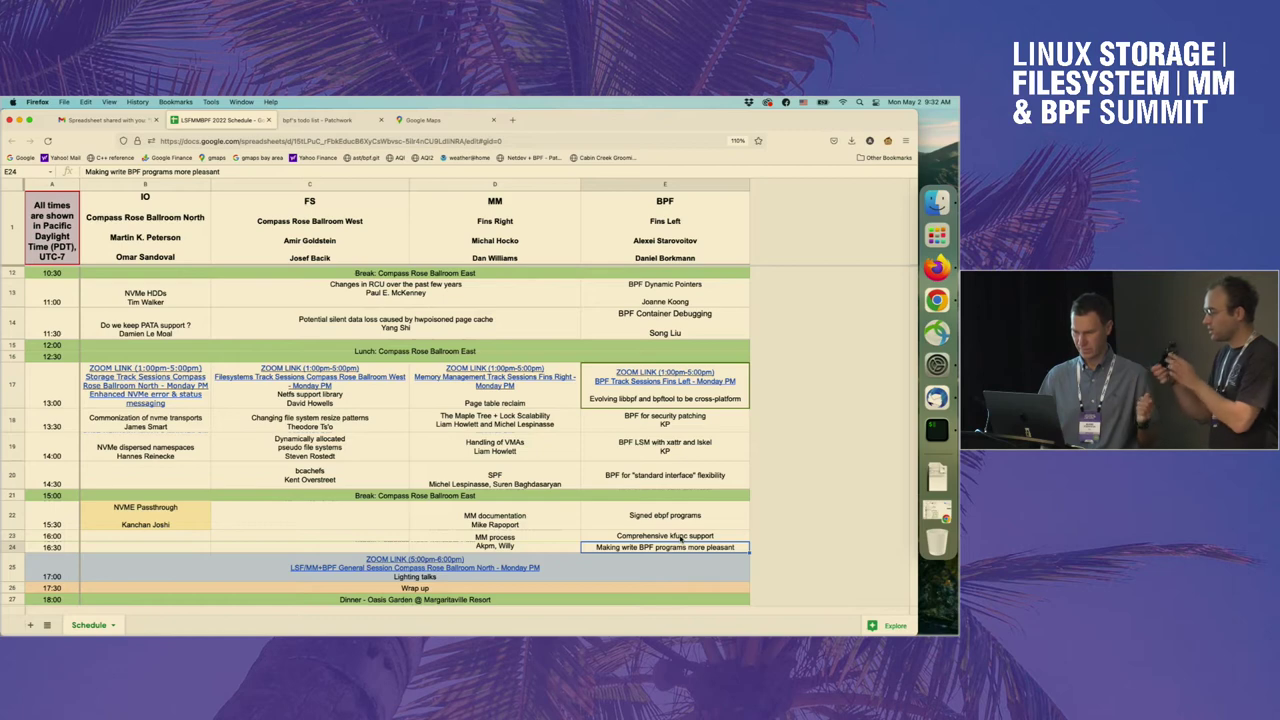
Step: Inspect E20's standard interface flexibility session, then read Signed ebpf programs and Comprehensive kfunc support
left_click(727, 480)
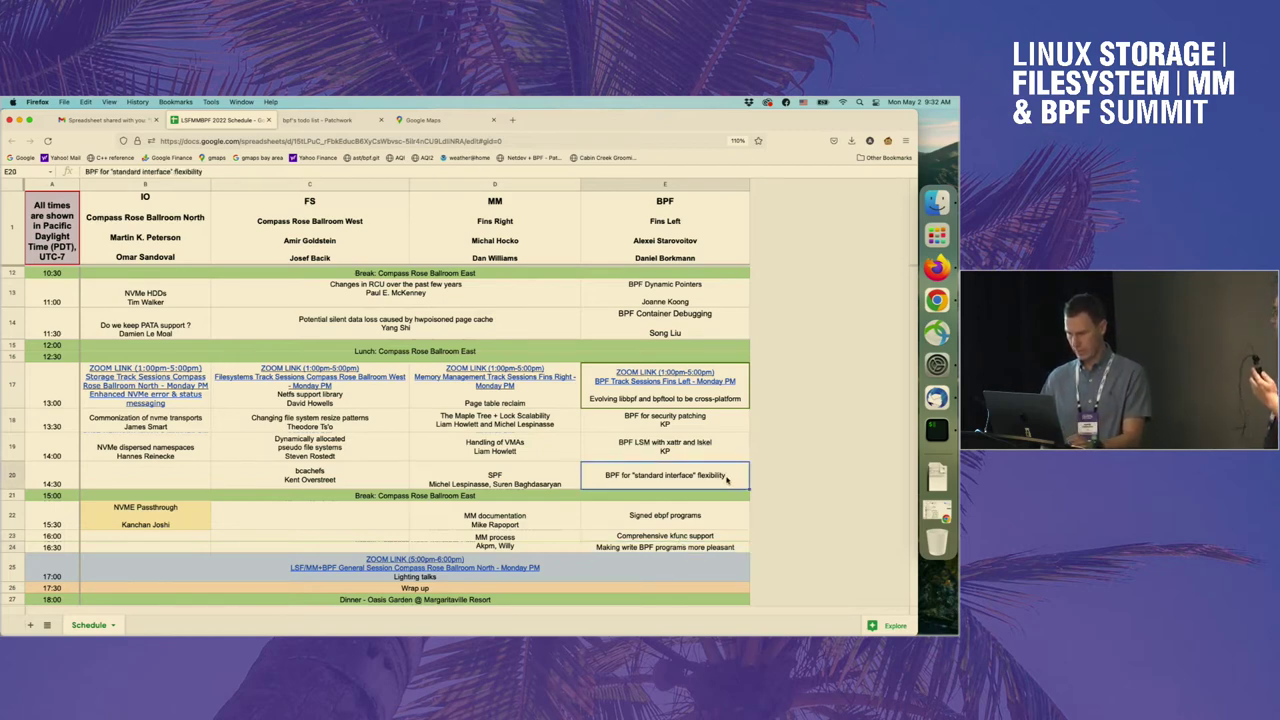
double_click(727, 480)
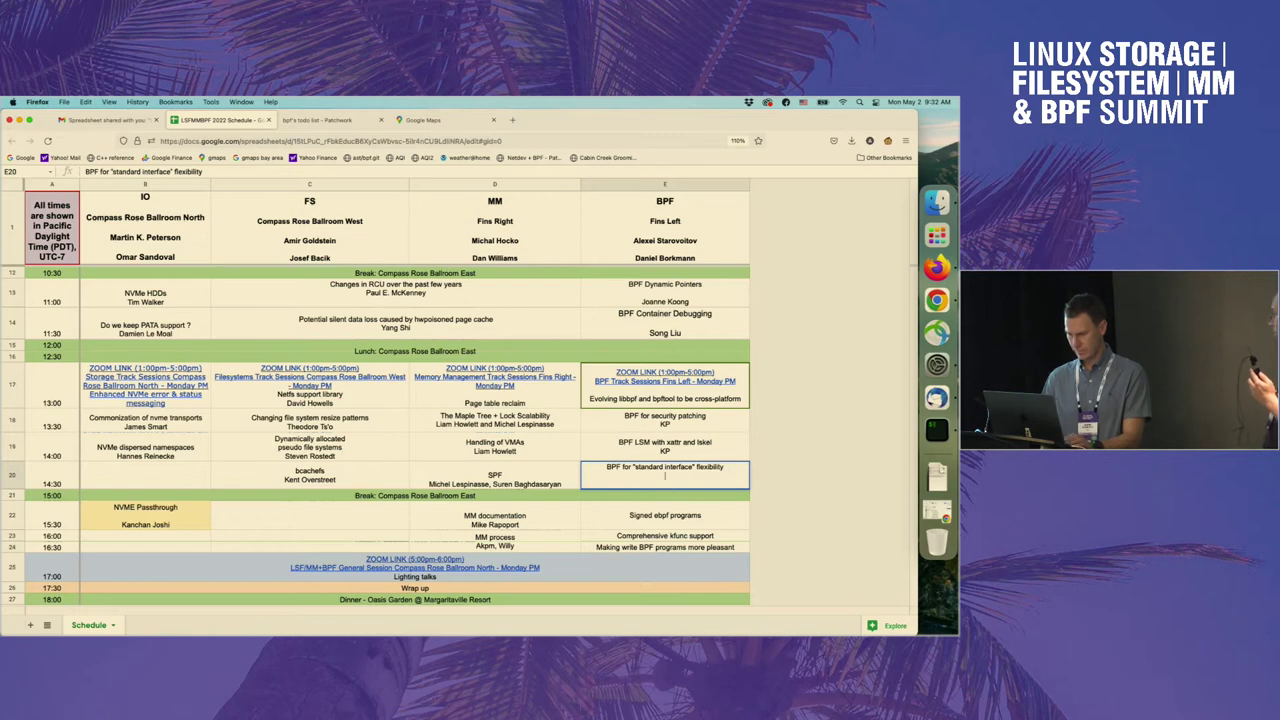
type("KP")
left_click(716, 518)
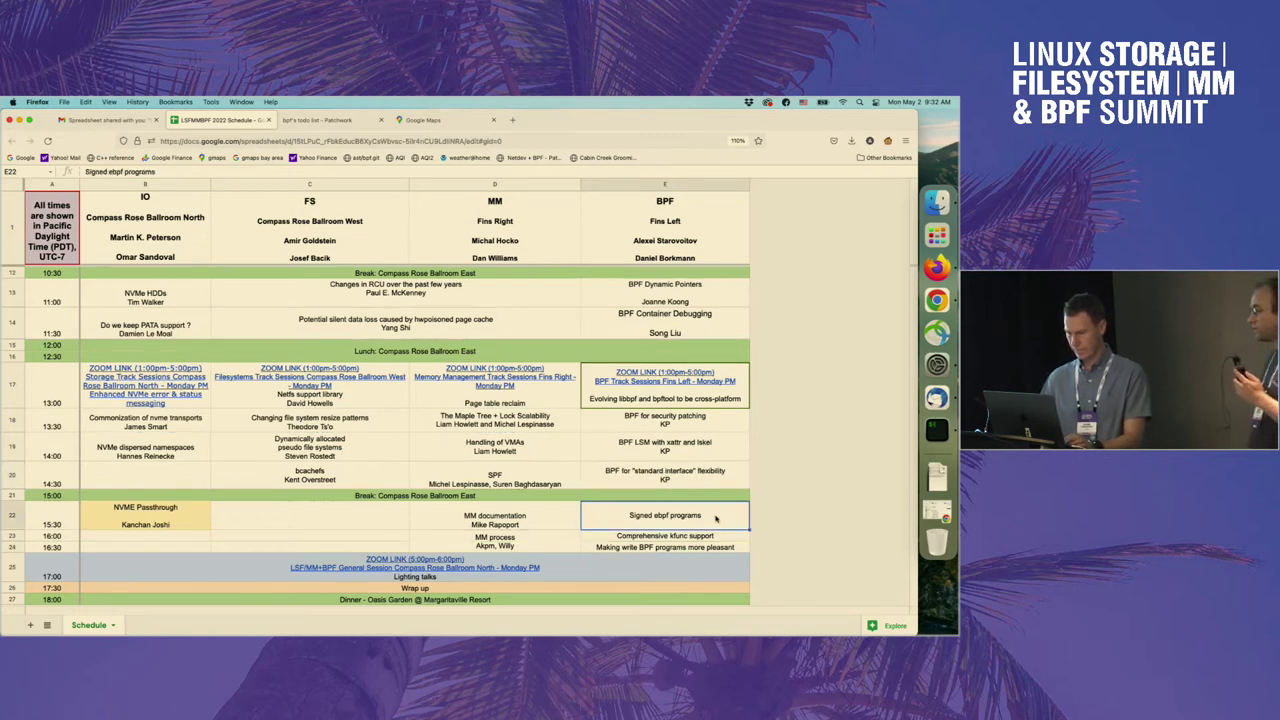
left_click(695, 538)
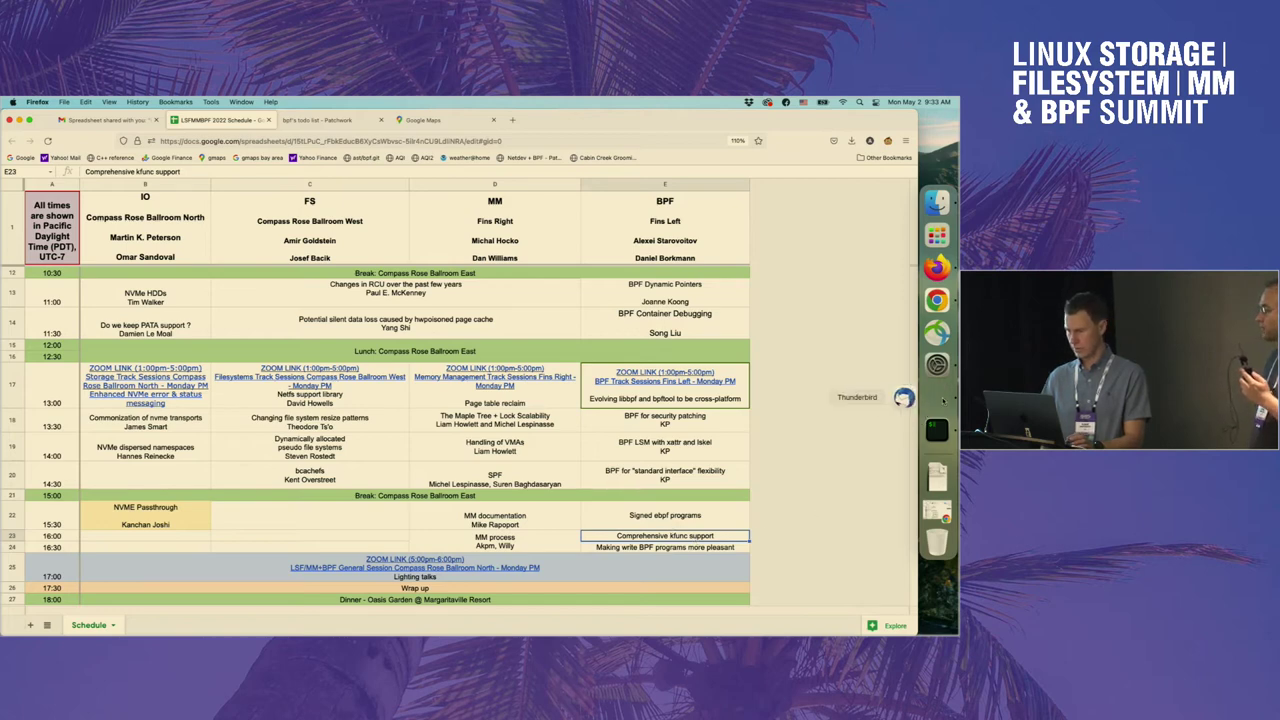
Step: Attempt to quit Thunderbird from its dock menu and mute the computer's sound
right_click(937, 398)
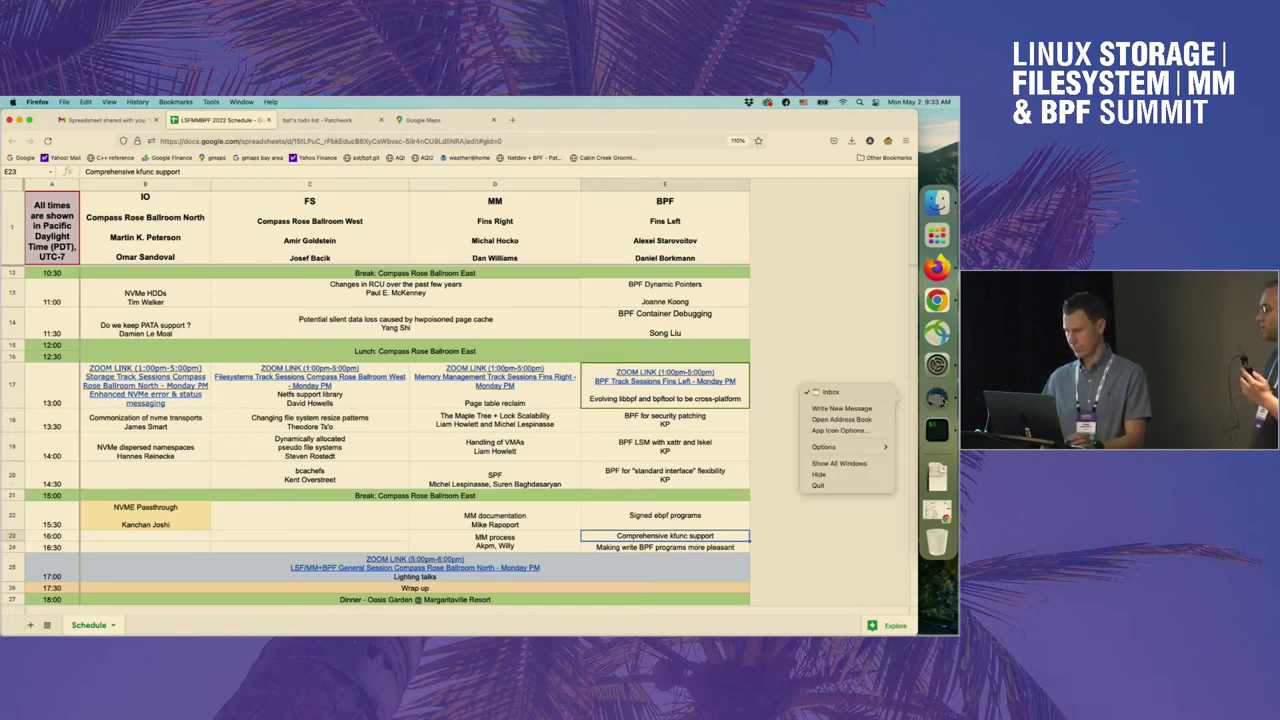
left_click(869, 490)
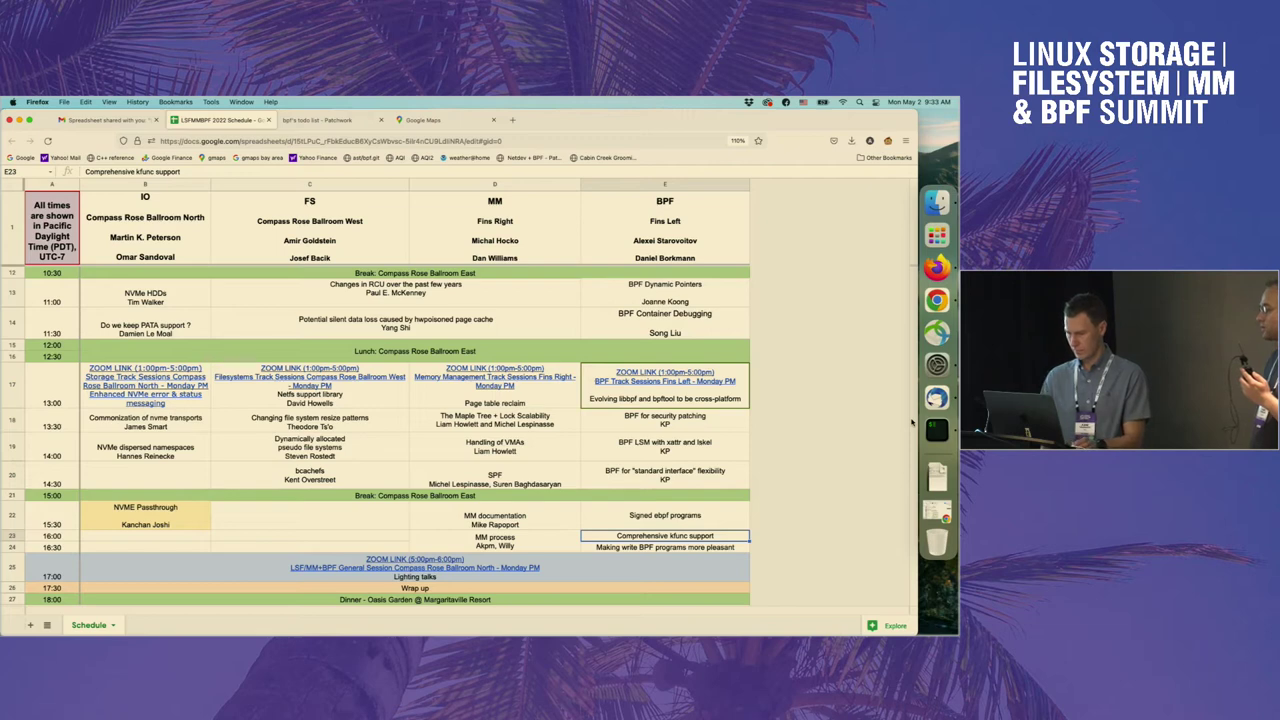
key("XF86AudioMute")
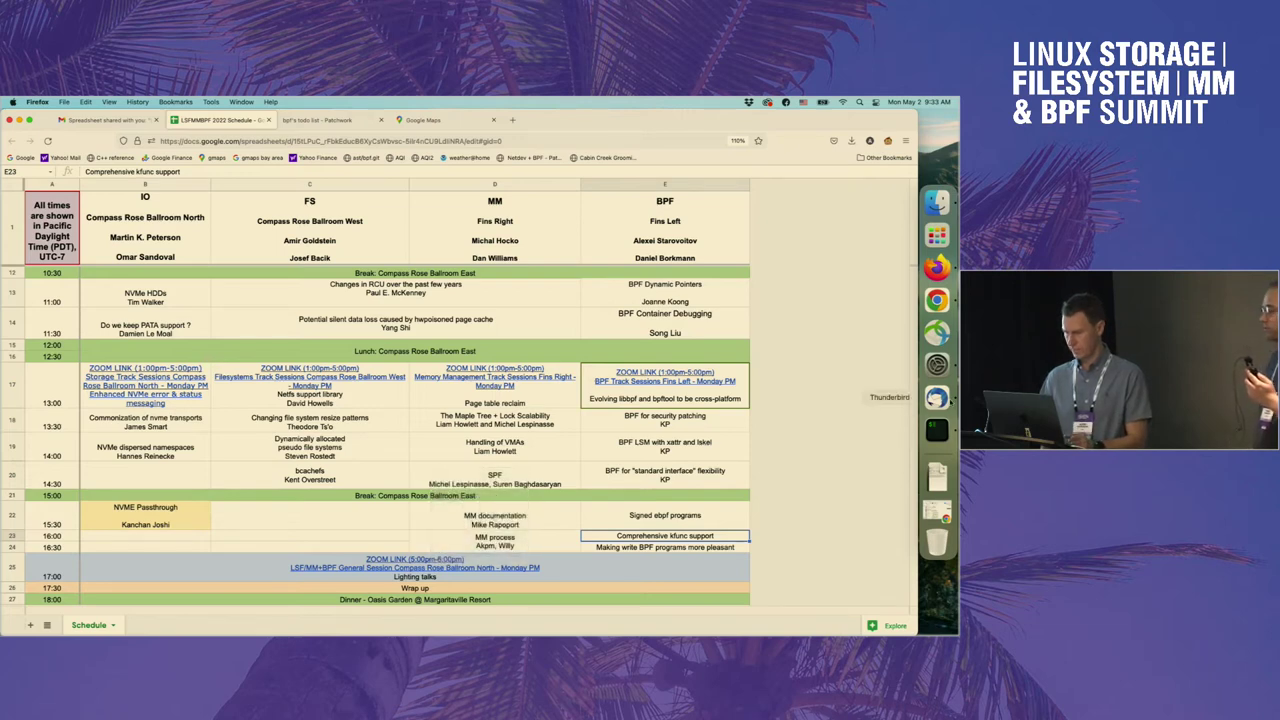
Step: Dismiss Thunderbird's failed-login warning and quit it from the dock menu
right_click(937, 397)
left_click(868, 489)
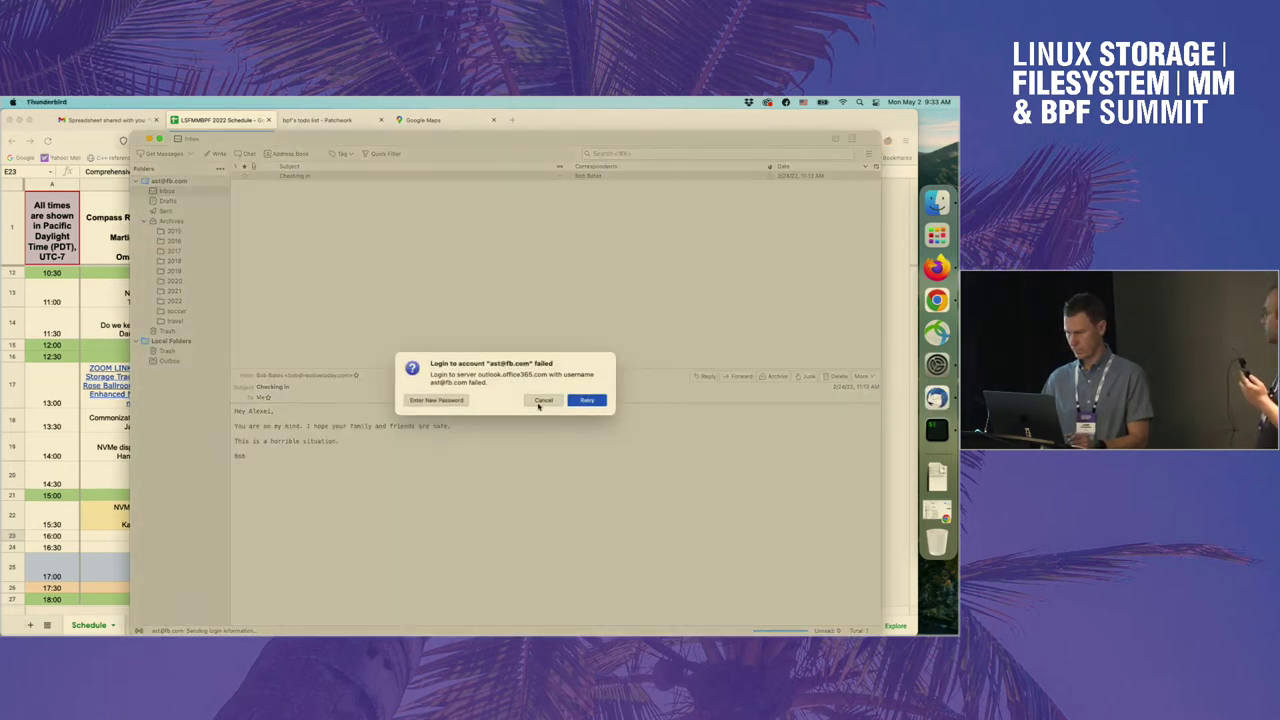
left_click(543, 400)
right_click(936, 402)
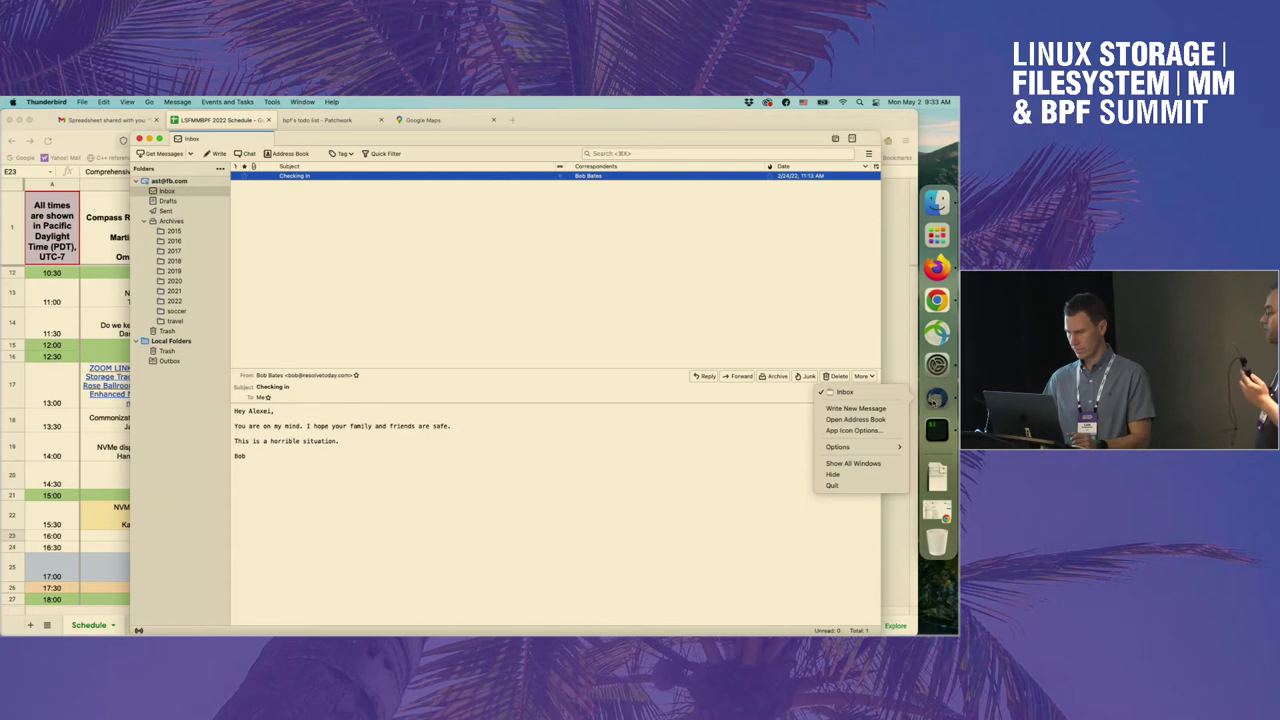
left_click(832, 485)
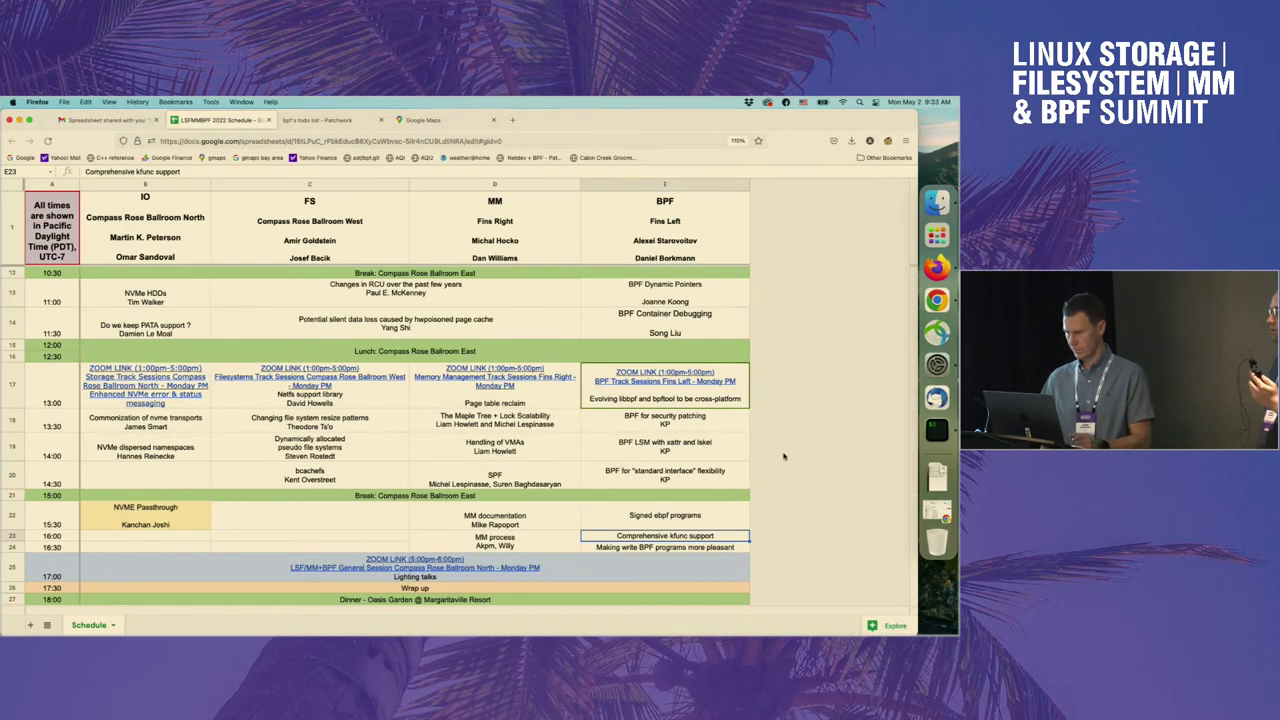
Step: Close the Google Maps tab and select Tuesday morning's BPF track Zoom link
key("Up")
key("Up")
key("Up")
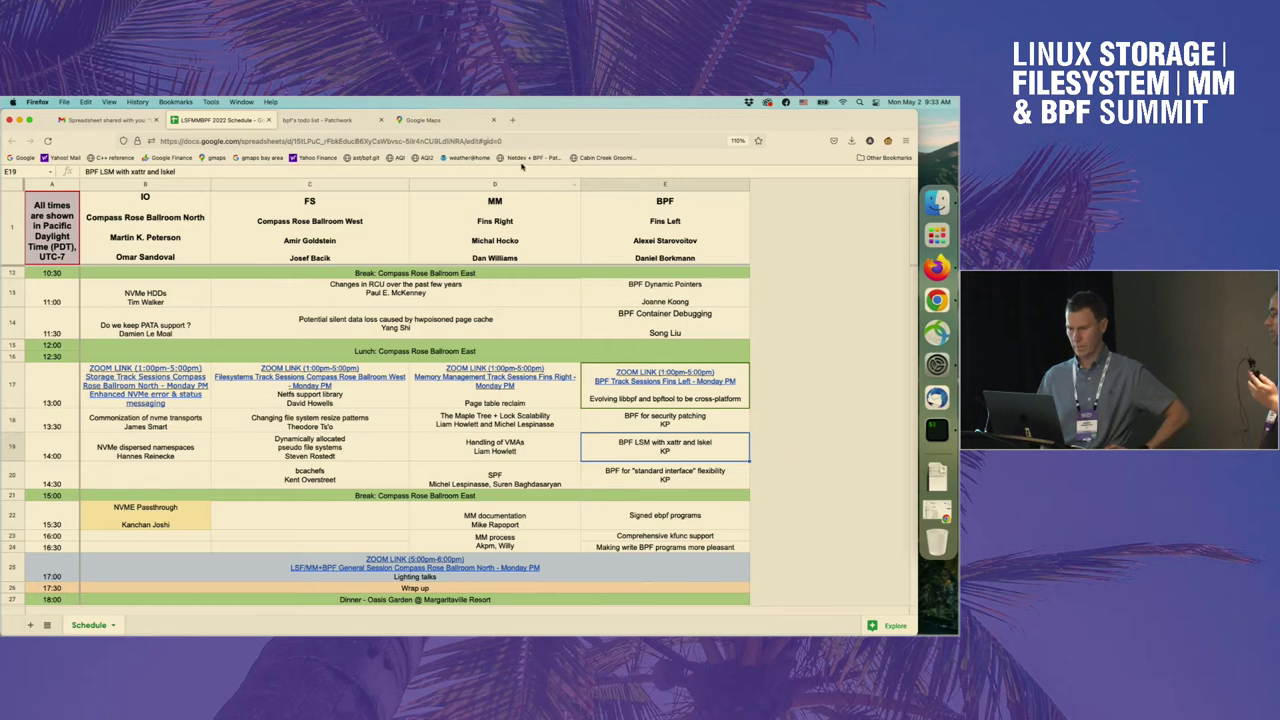
left_click(493, 120)
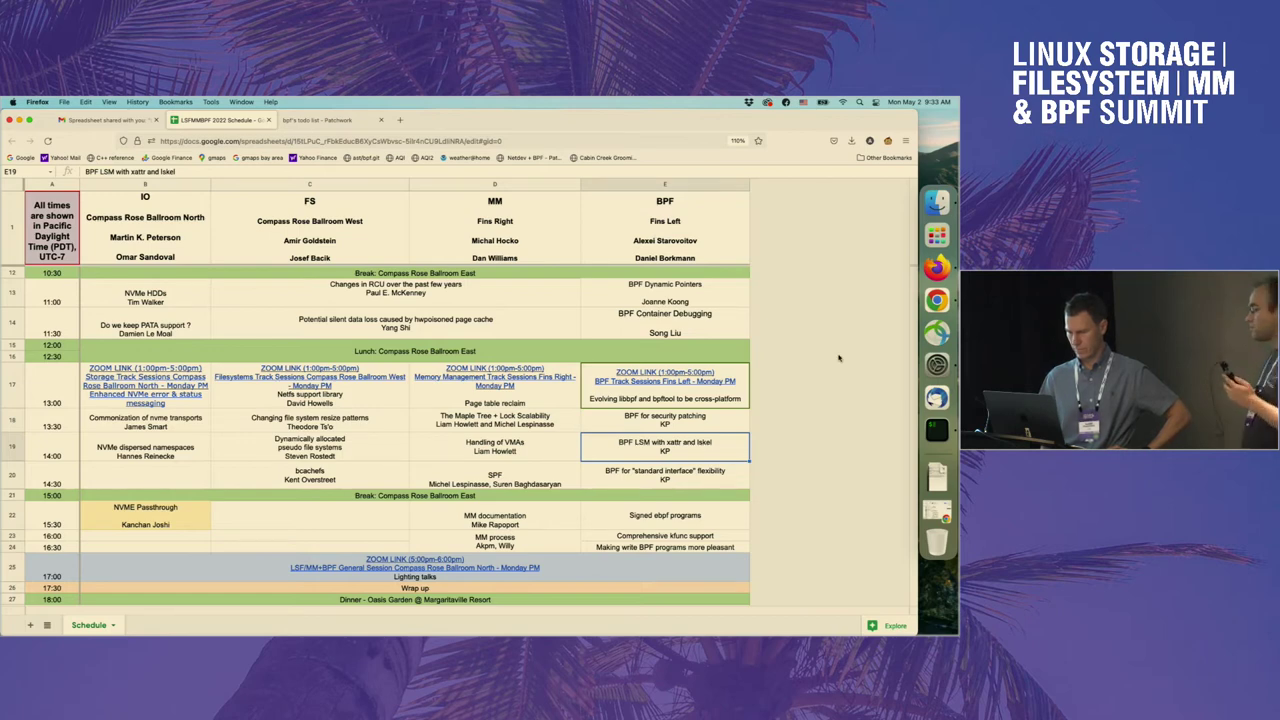
scroll(839, 357, "down", 1)
scroll(839, 357, "down", 2)
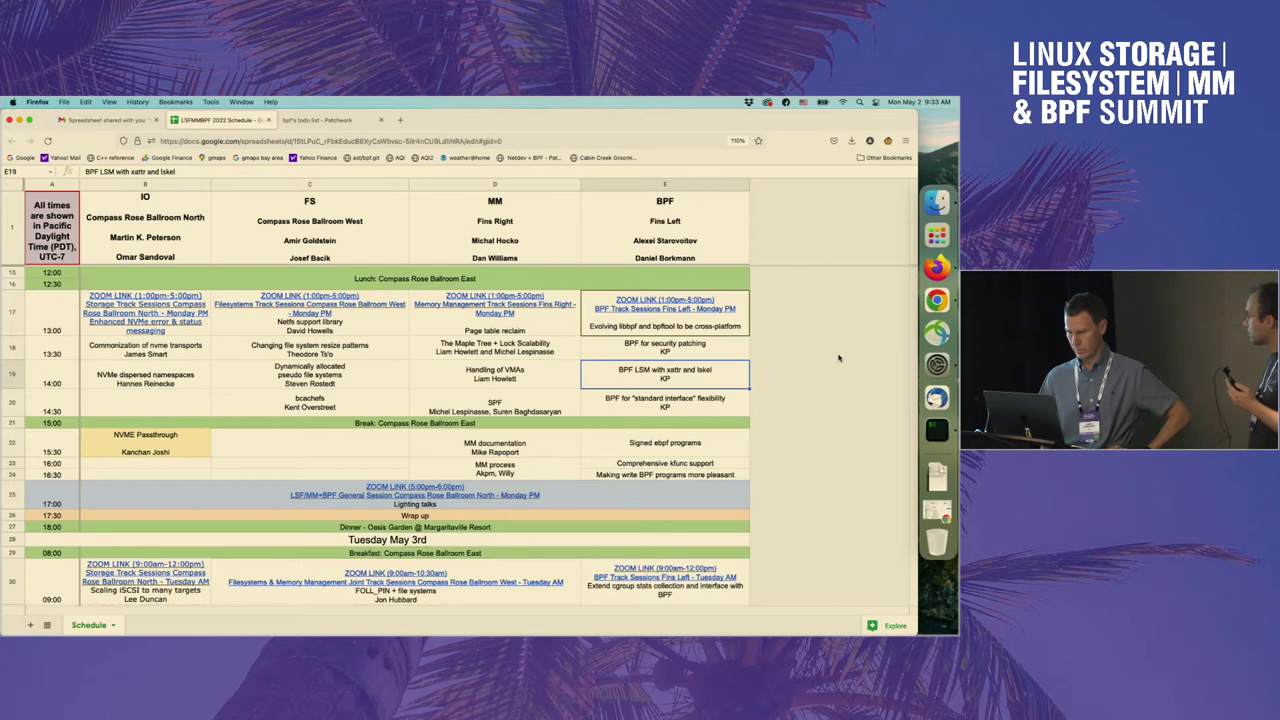
scroll(839, 357, "up", 1)
scroll(839, 357, "down", 1)
scroll(839, 357, "down", 2)
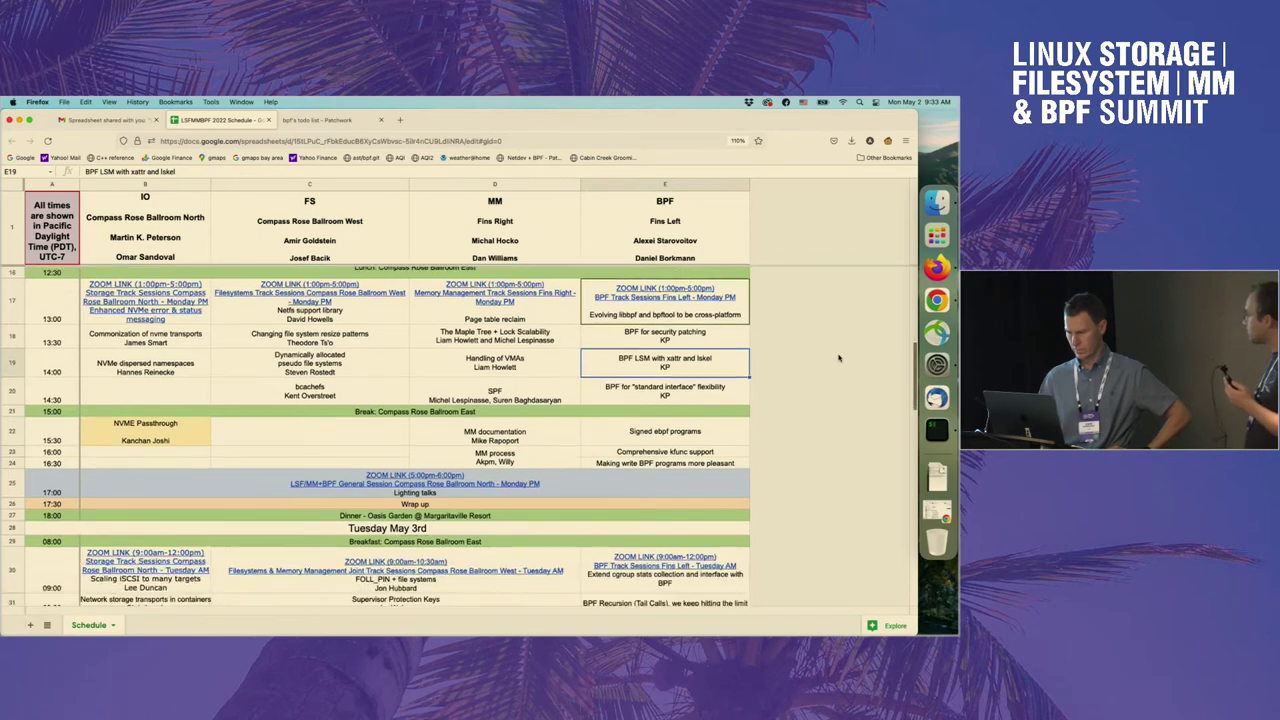
scroll(839, 357, "down", 1)
scroll(839, 357, "down", 1)
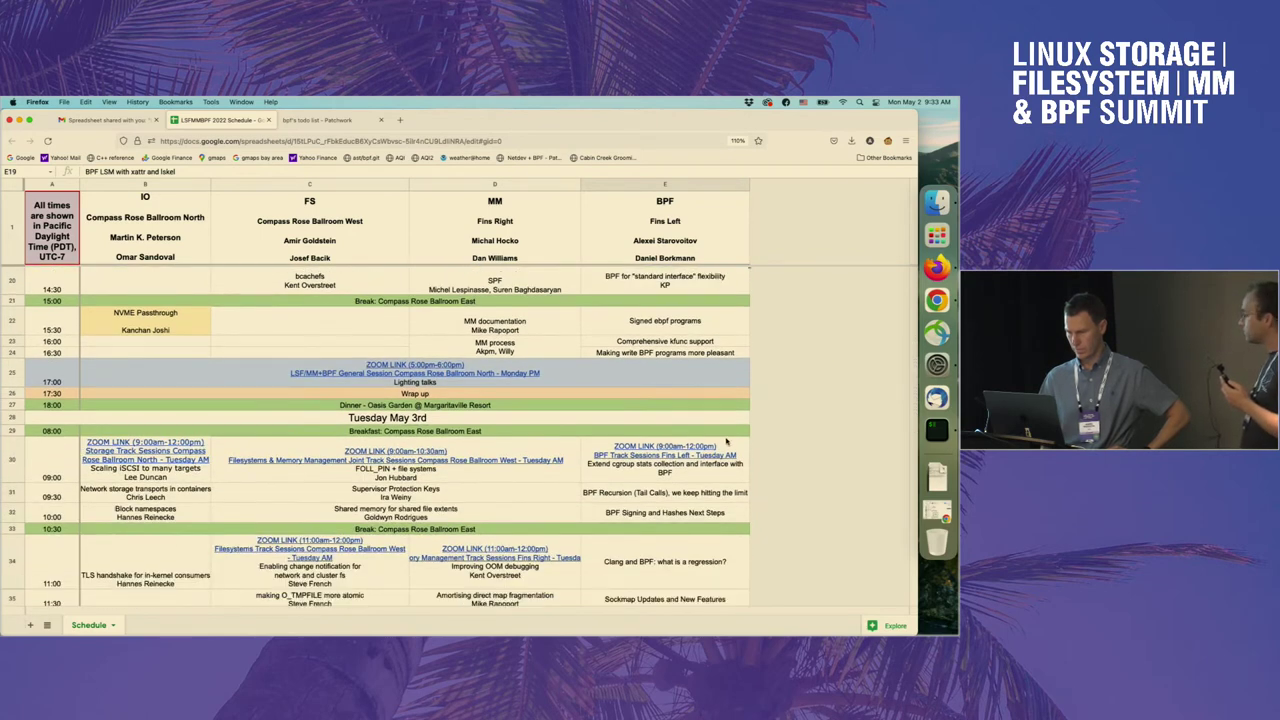
left_click(731, 476)
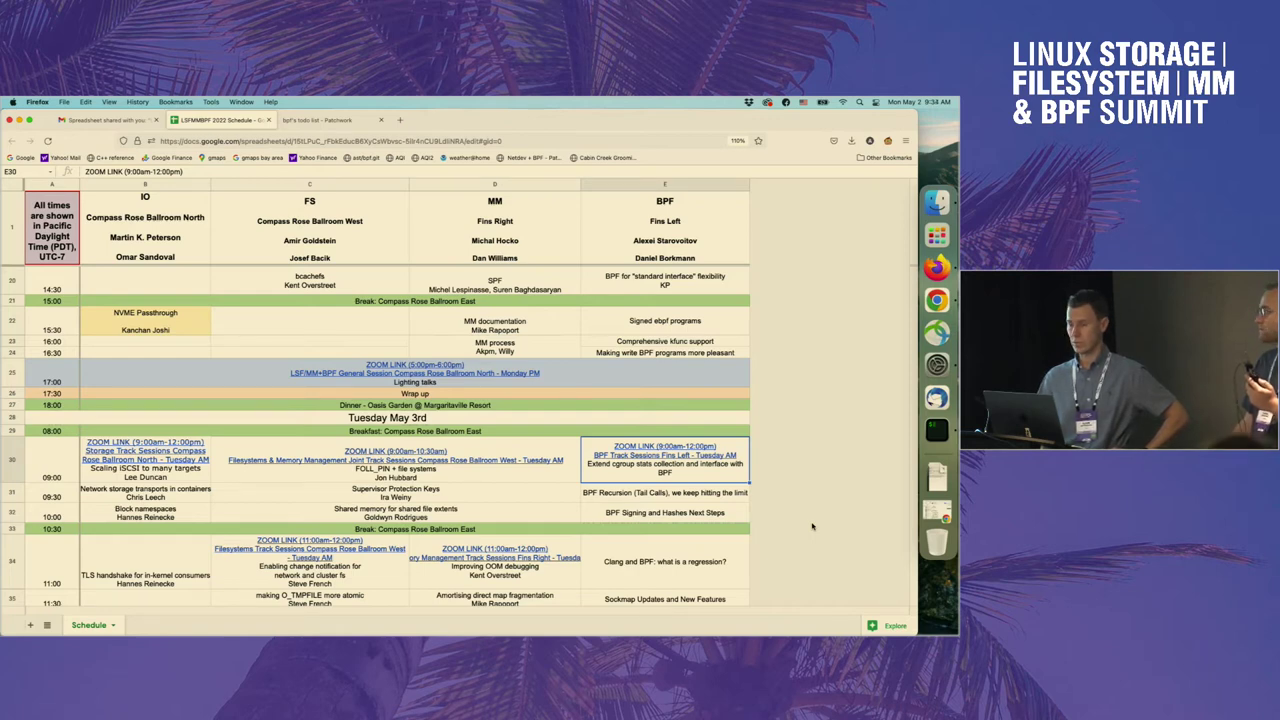
scroll(700, 420, "up", 3)
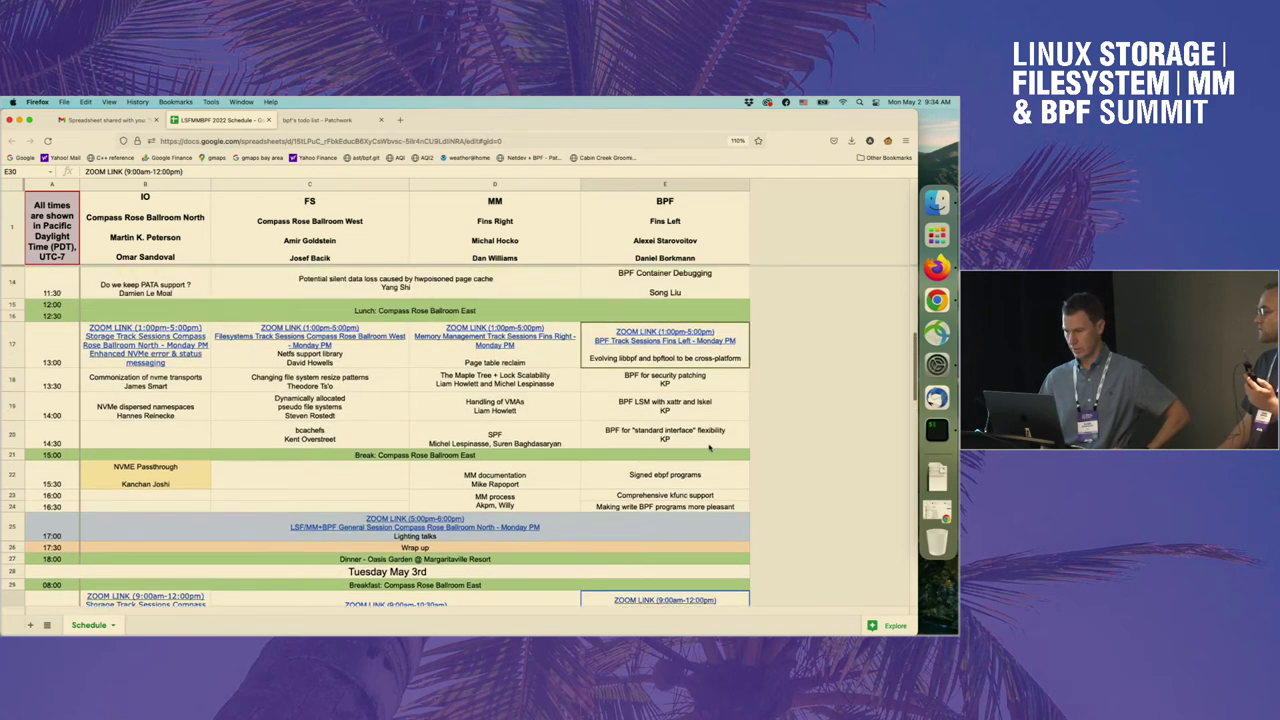
Step: Preview the Zoom link in E17, then select the Monday 09:30 BPF link in E10
left_click(670, 420)
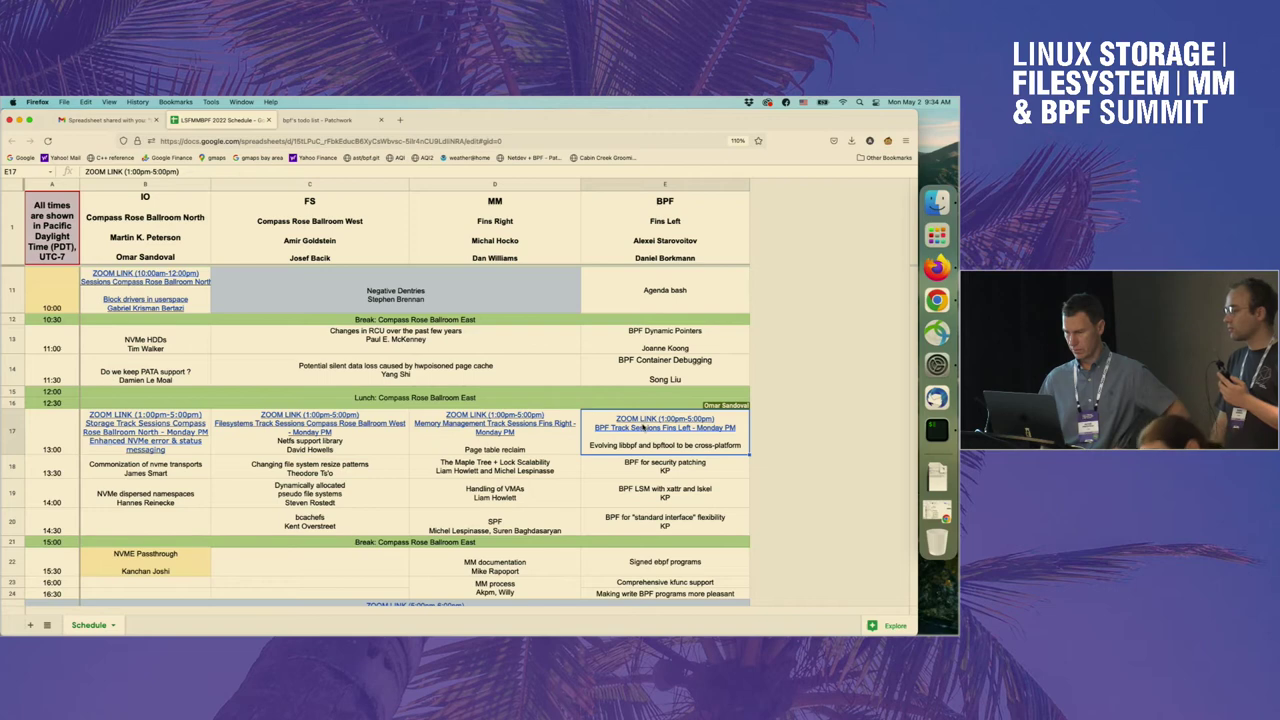
double_click(645, 420)
left_click(645, 414)
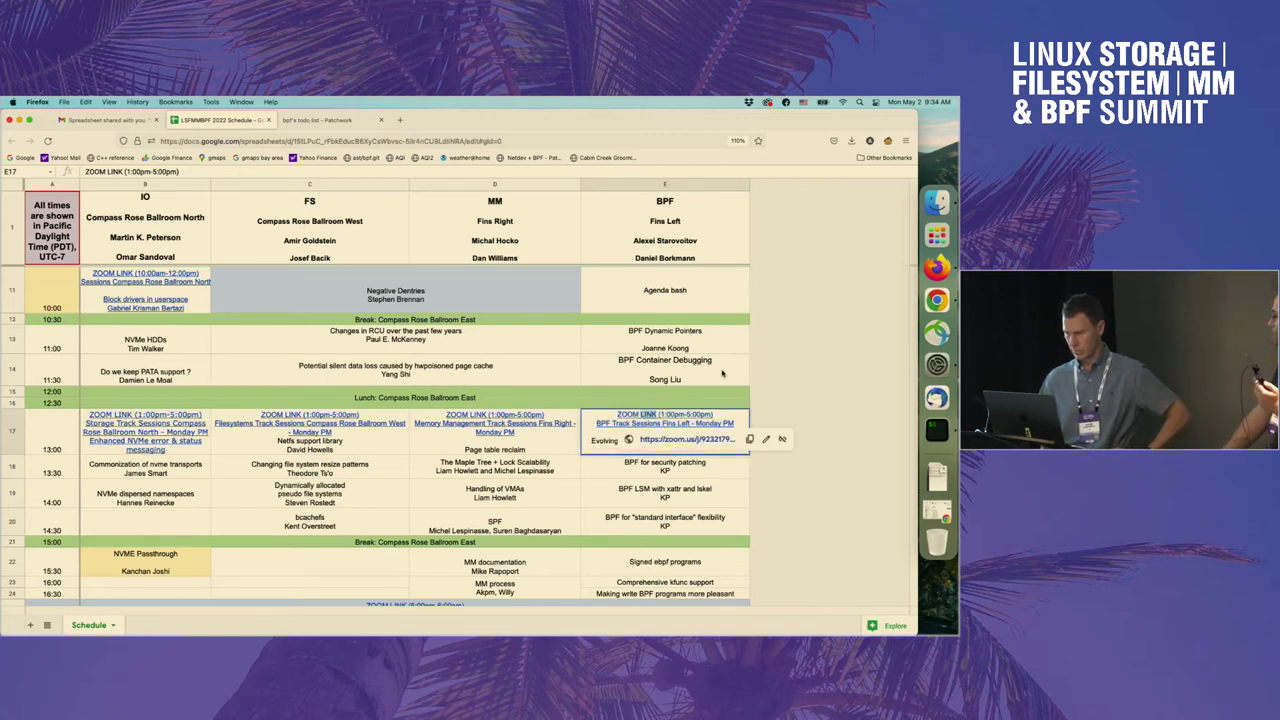
scroll(645, 414, "up", 5)
left_click(720, 445)
mouse_move(665, 445)
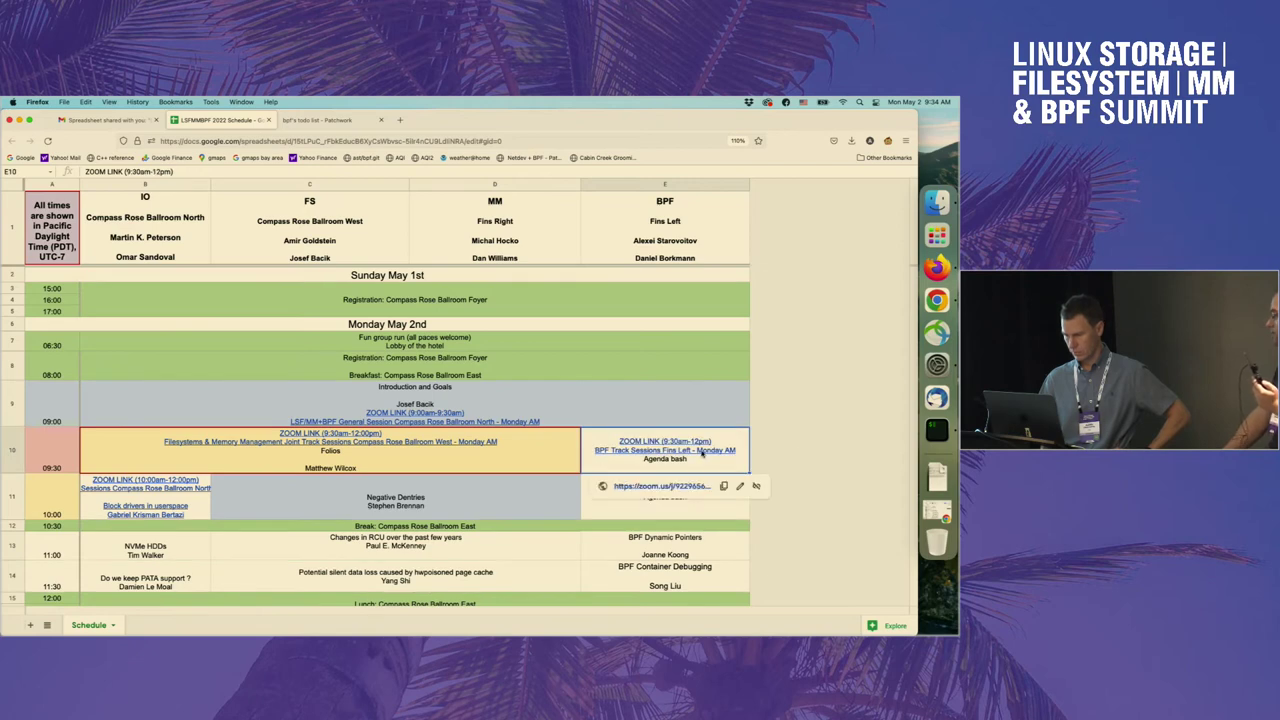